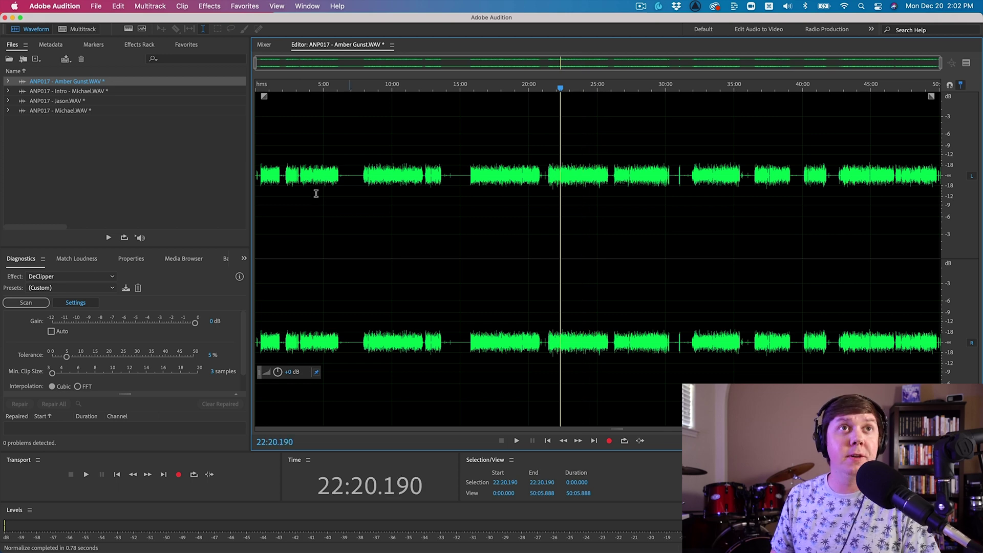
click(118, 6)
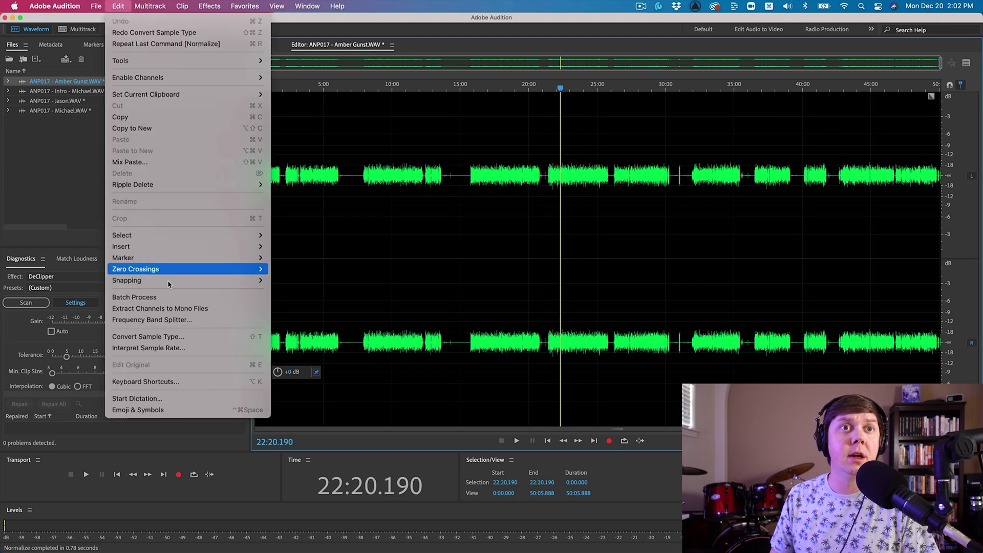
click(172, 338)
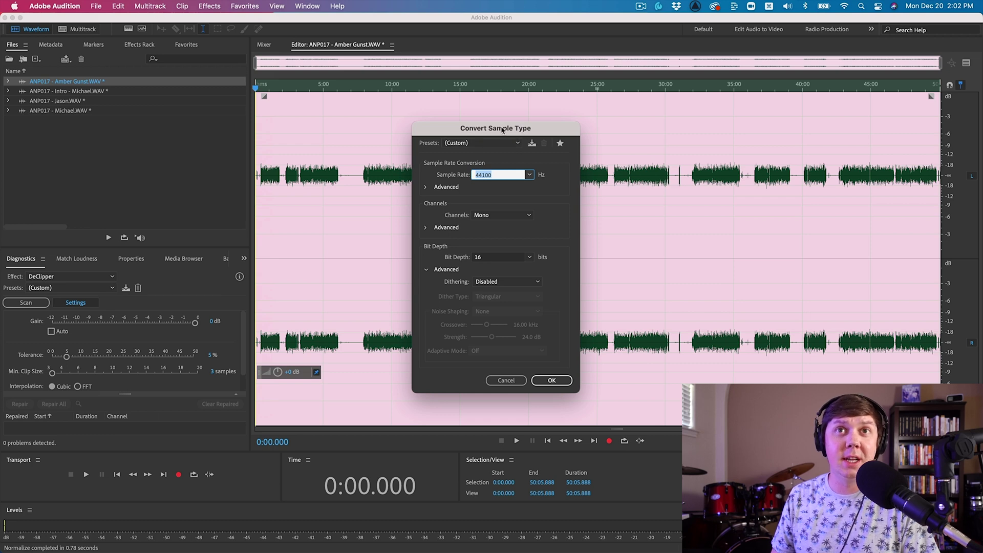
drag(504, 130, 595, 132)
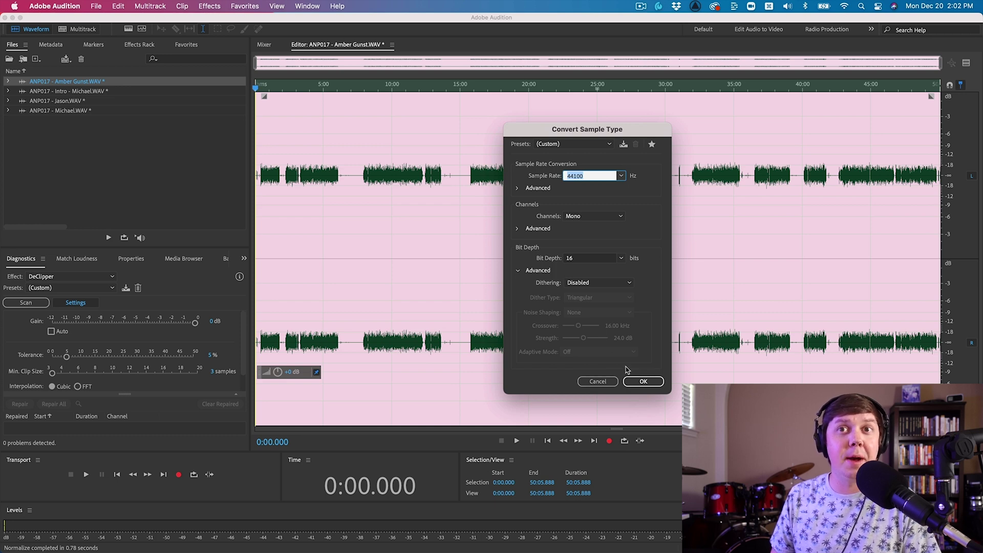
click(636, 381)
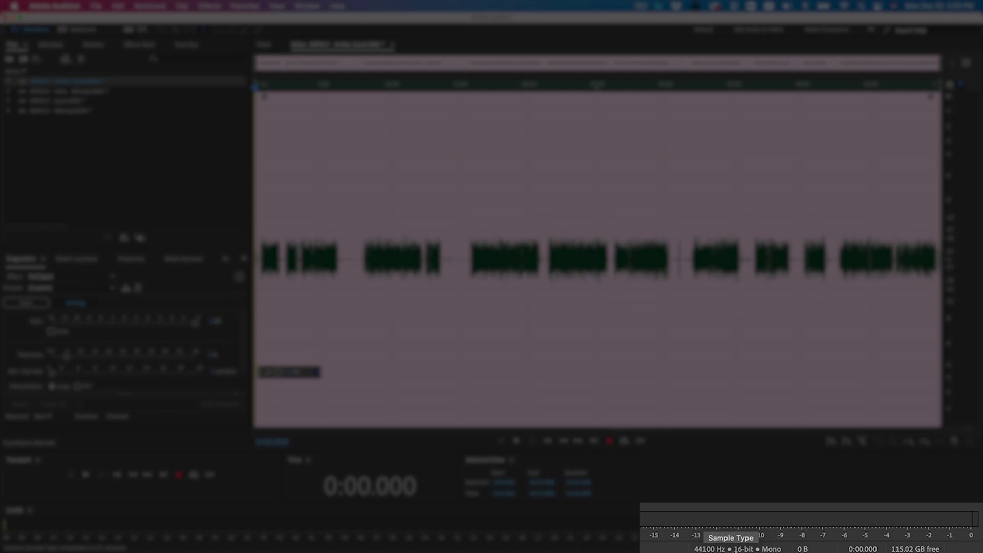
click(701, 342)
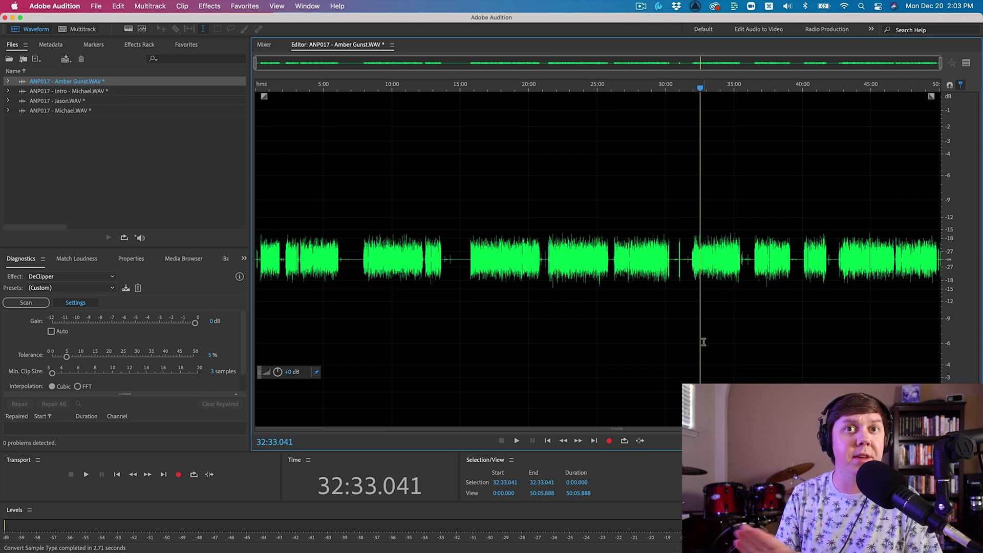
key(super+s)
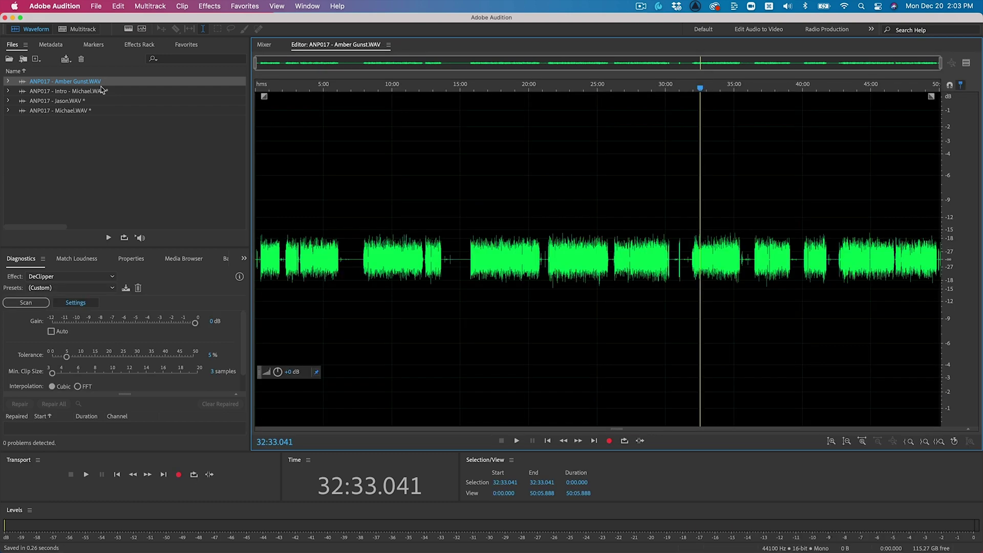
Convert the Intro, Jason and Michael WAVs to the same 44100 Hz mono format and save each.
click(103, 91)
key(shift+super+p)
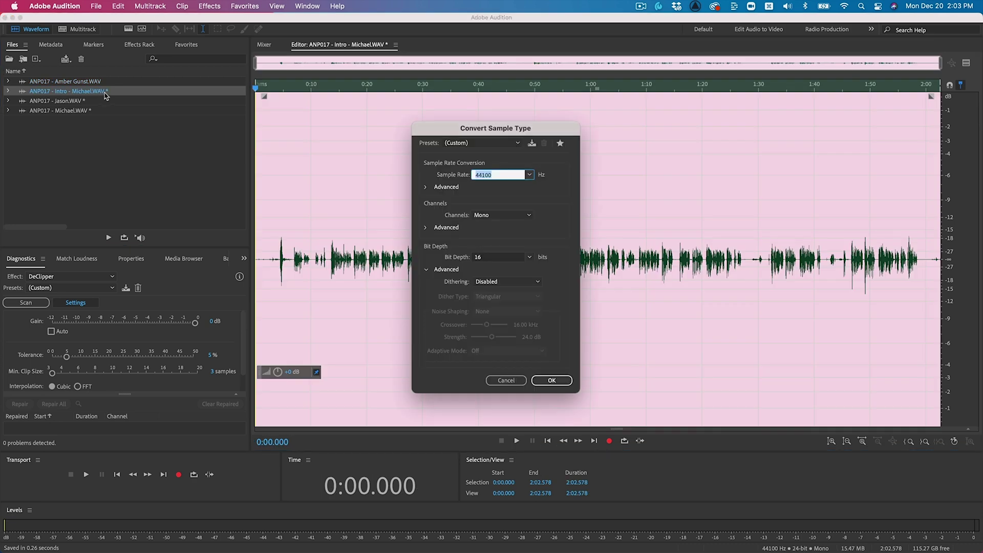
key(Return)
key(super+s)
click(93, 102)
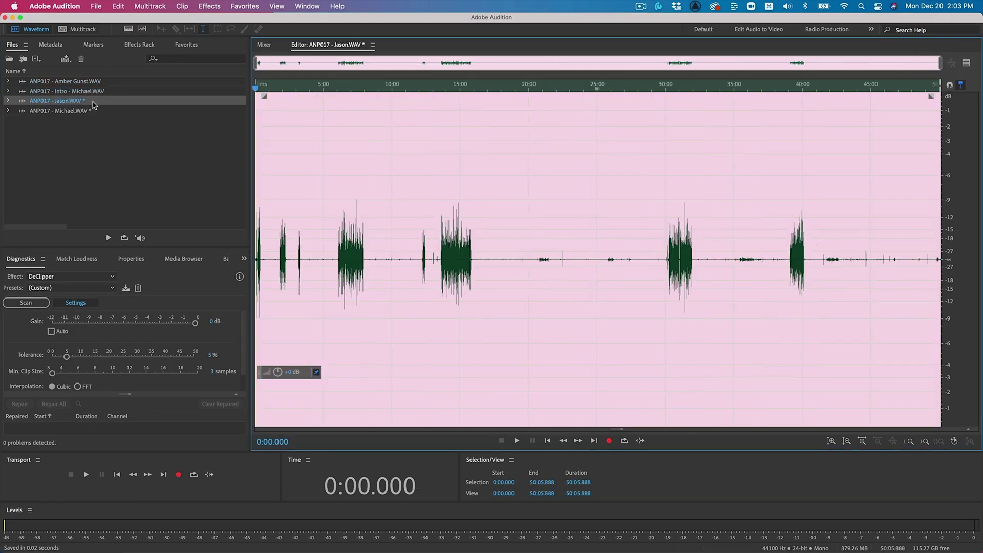
key(shift+super+p)
key(Return)
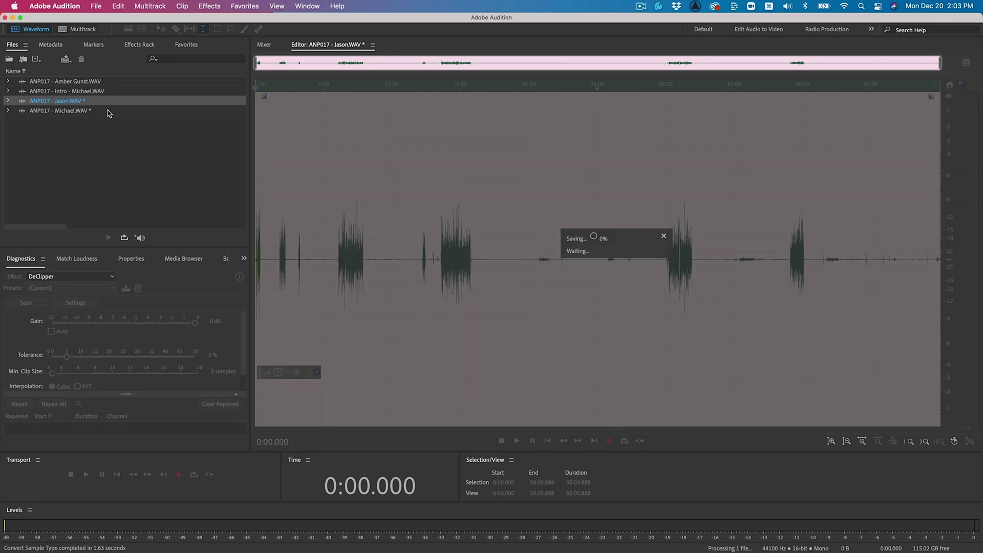
key(super+s)
click(109, 111)
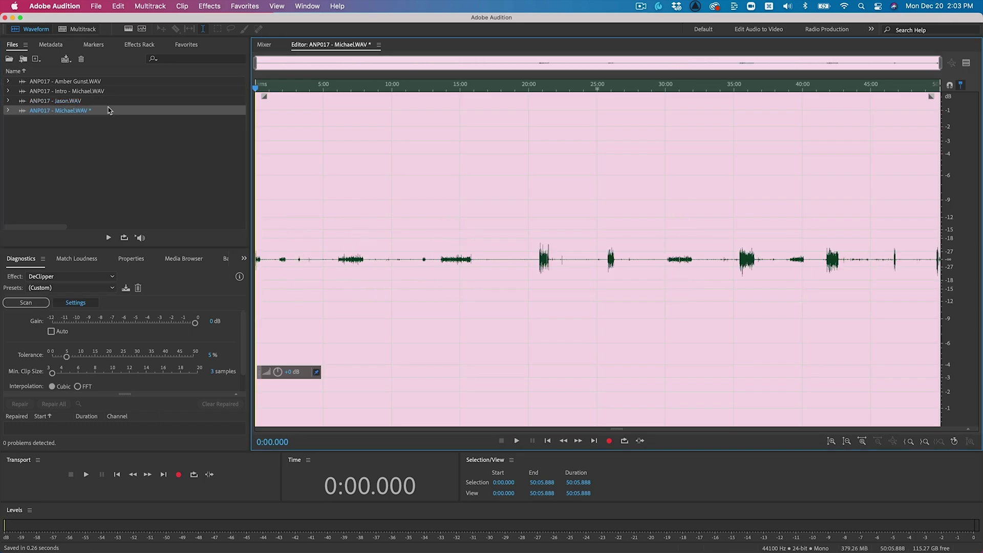
key(shift+super+p)
key(Return)
key(super+s)
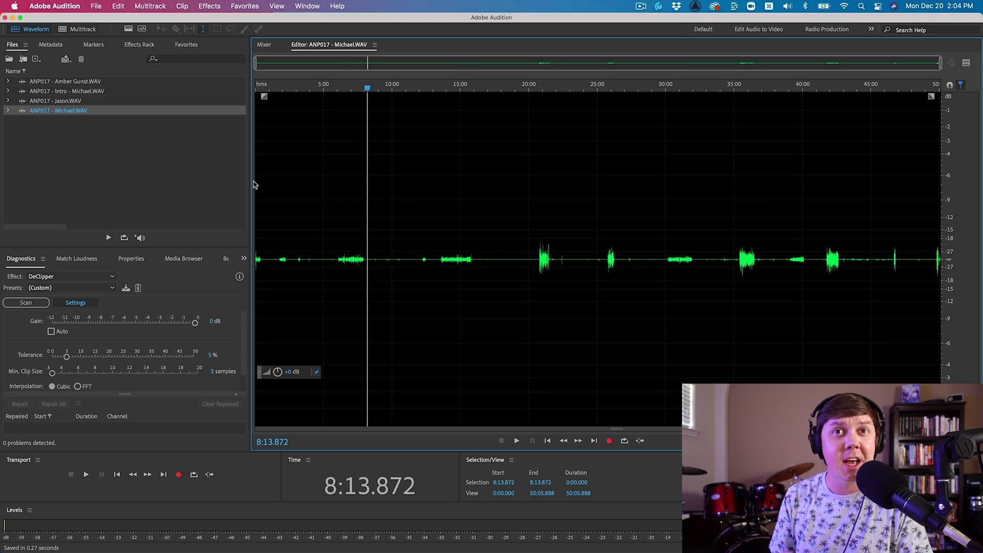
Place the playhead at 14:46 in Michael.WAV and show the Window menu's panel list.
click(458, 237)
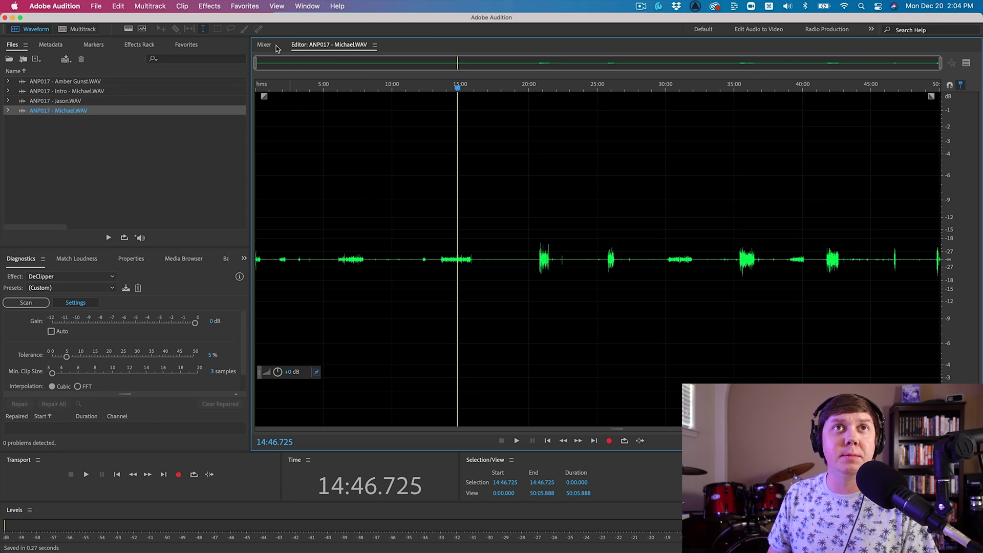
click(307, 6)
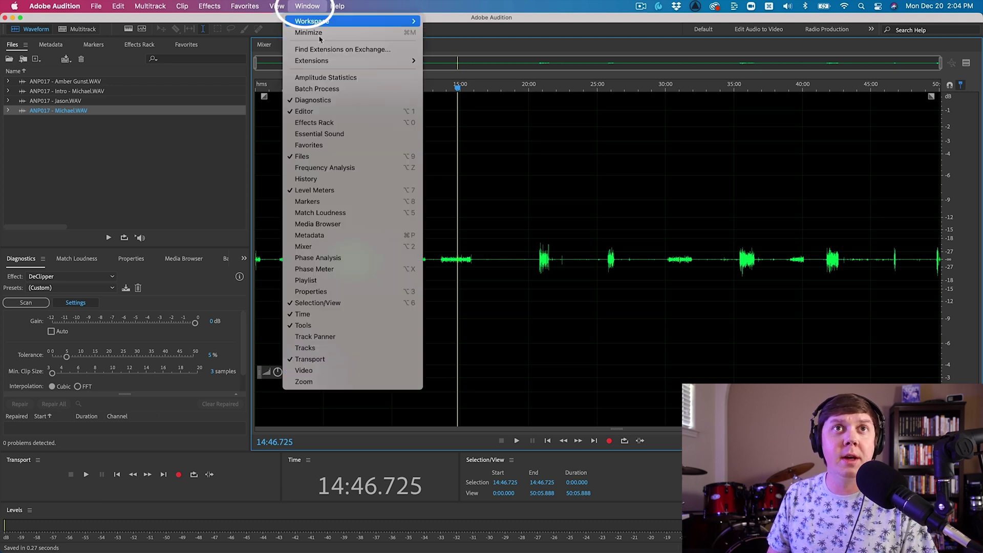
Scan Michael.WAV in Amplitude Statistics, showing a -19.78 dB peak and -45.02 LUFS loudness.
click(325, 77)
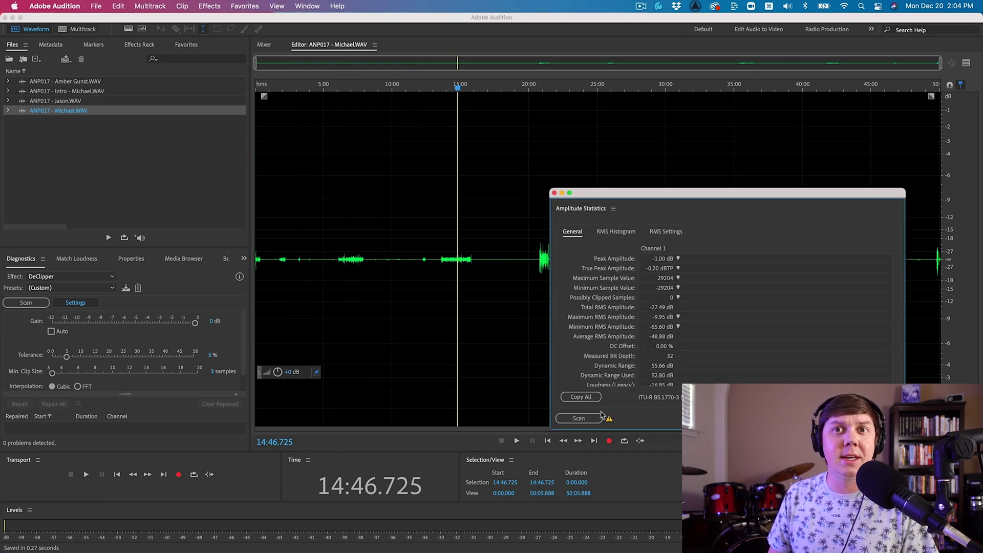
click(584, 419)
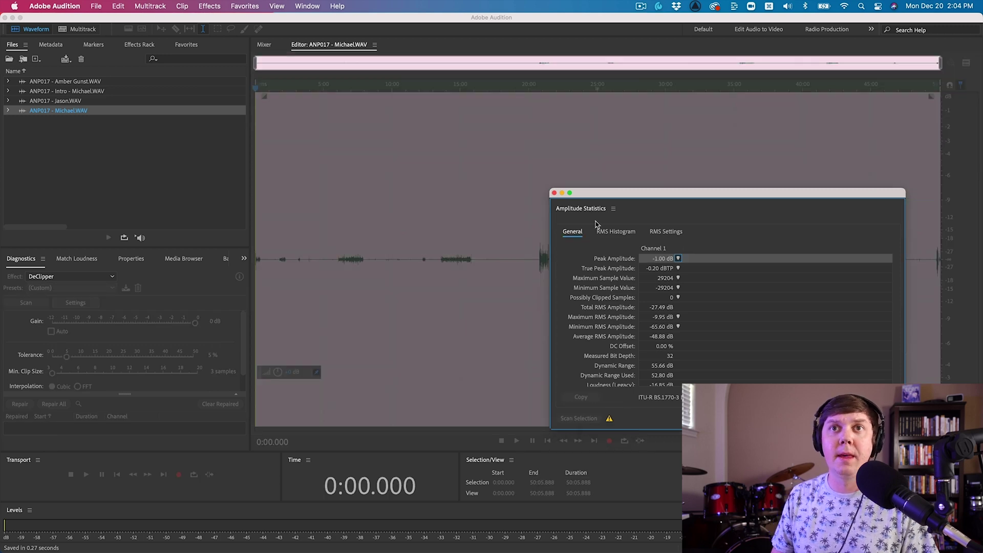
drag(611, 198, 616, 282)
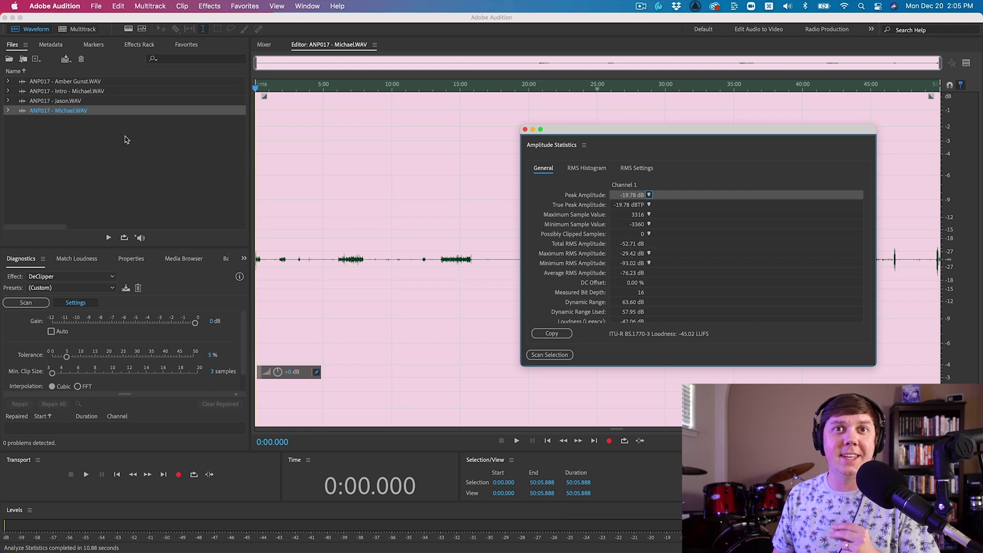
Normalize Michael.WAV and make the waveform louder, checking the result by playback.
click(524, 130)
click(743, 229)
key(space)
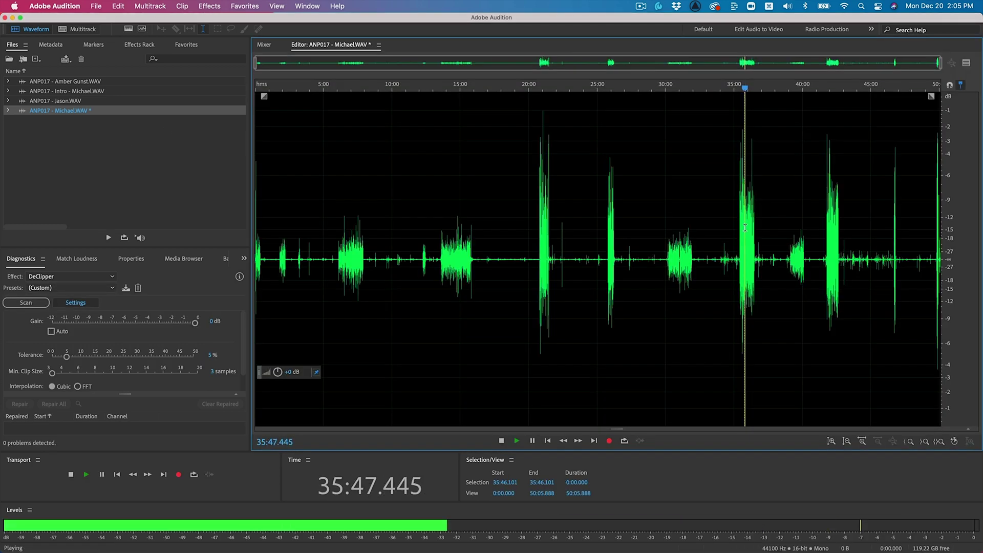
click(668, 223)
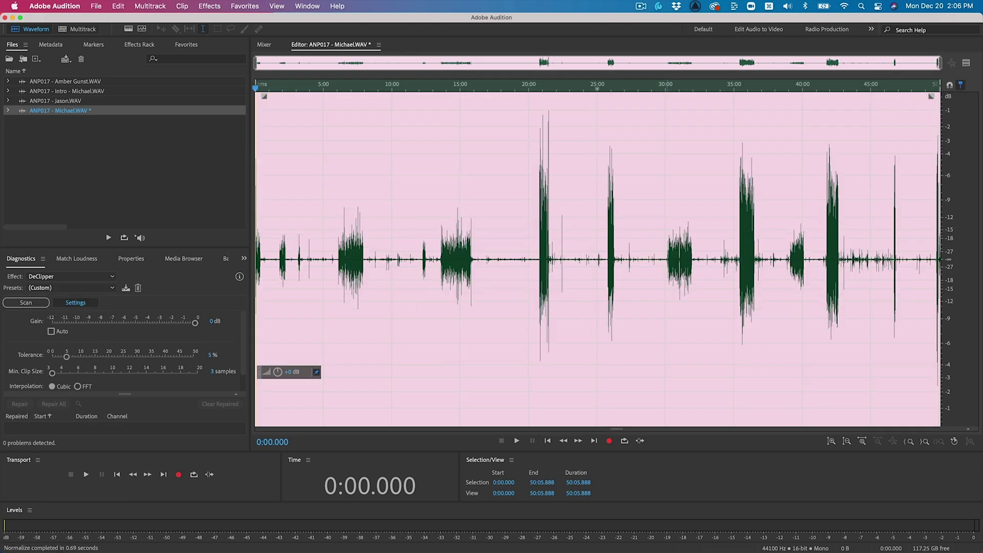
click(541, 246)
key(space)
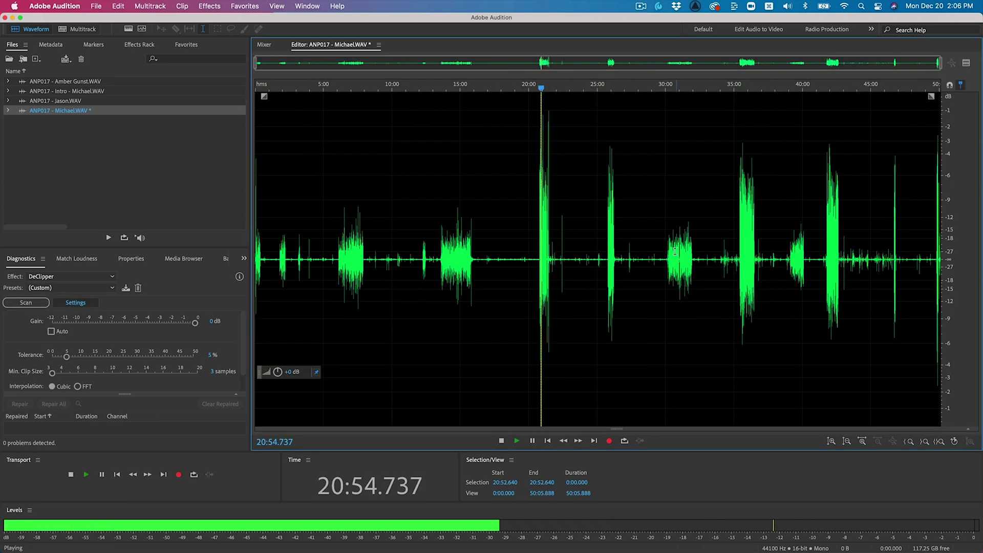
click(895, 246)
Silence the empty stretch of Michael.WAV from 42:41 to 46:38.
drag(428, 272, 576, 272)
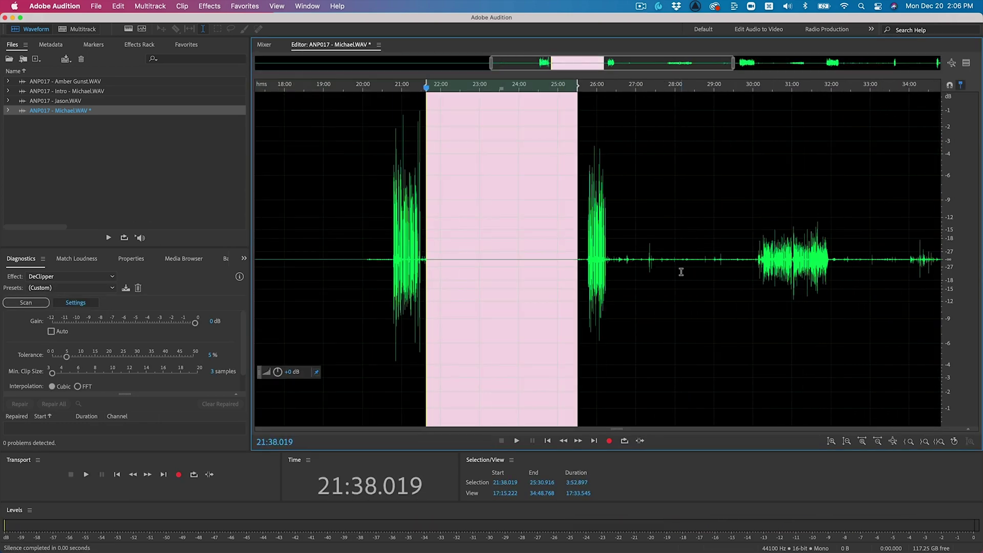
click(533, 256)
scroll(687, 248, up, 5)
click(812, 248)
drag(812, 276, 329, 276)
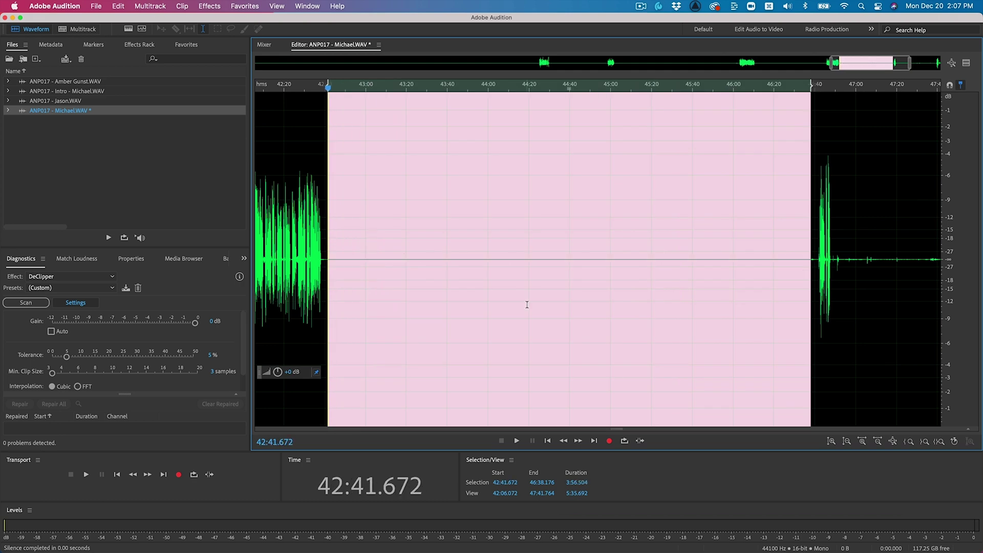
scroll(921, 251, down, 2)
click(495, 256)
Review the end of the recording around 49:52 and apply Dynamics to the whole file.
drag(921, 252, 688, 252)
scroll(768, 252, down, 2)
scroll(870, 251, up, 5)
click(860, 254)
click(715, 254)
key(space)
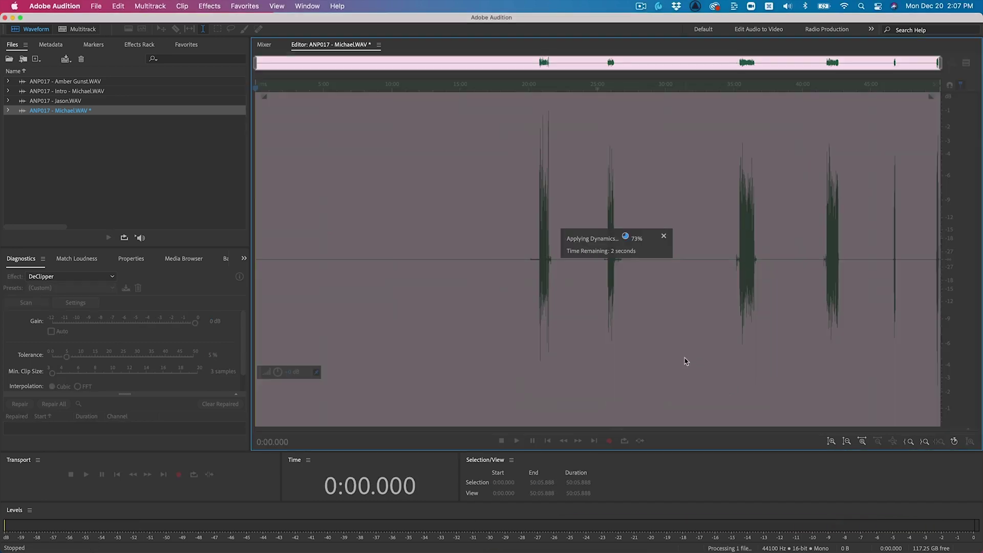
click(586, 282)
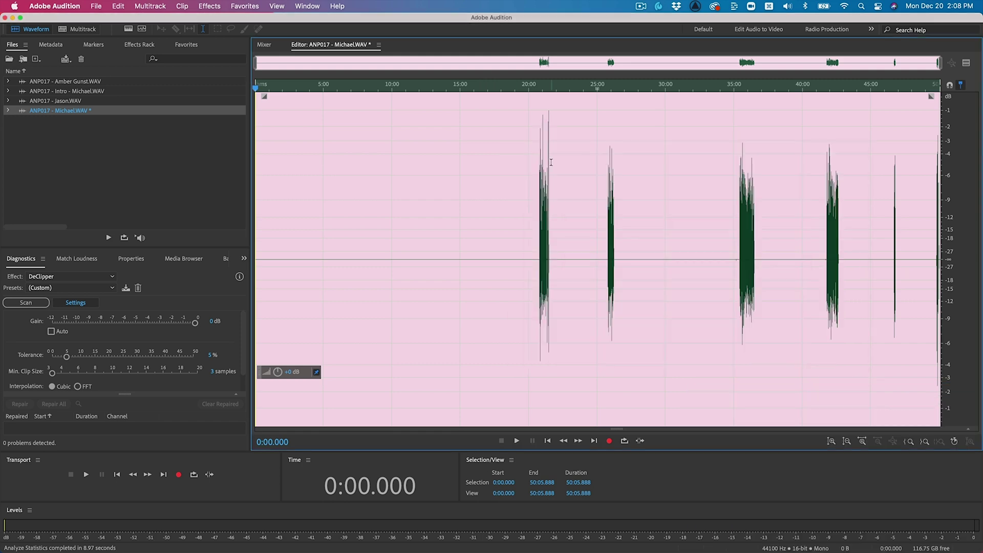
Save Michael's file as 'ANP017 - Michael - processed.WAV', correcting the 'prcoessed' typo.
drag(515, 208, 981, 288)
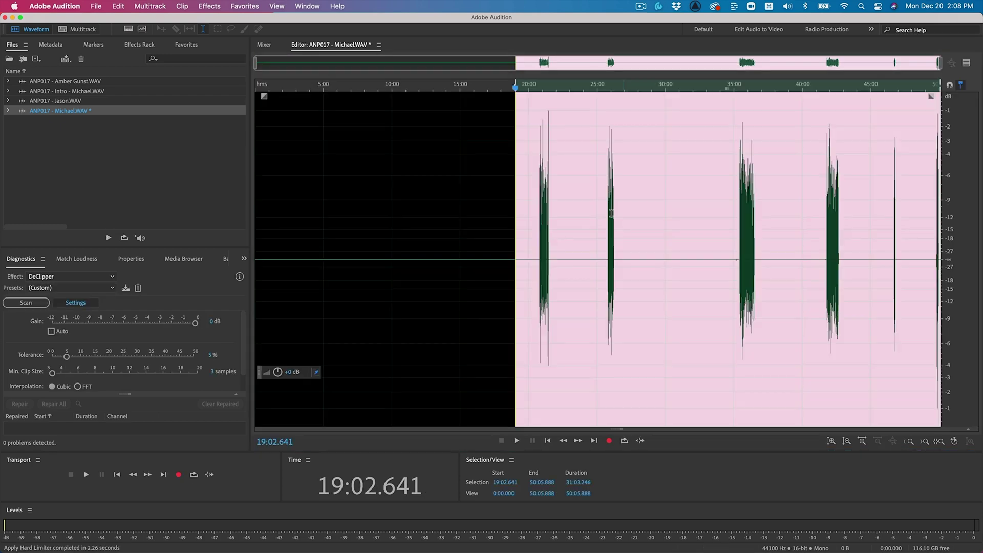
click(742, 230)
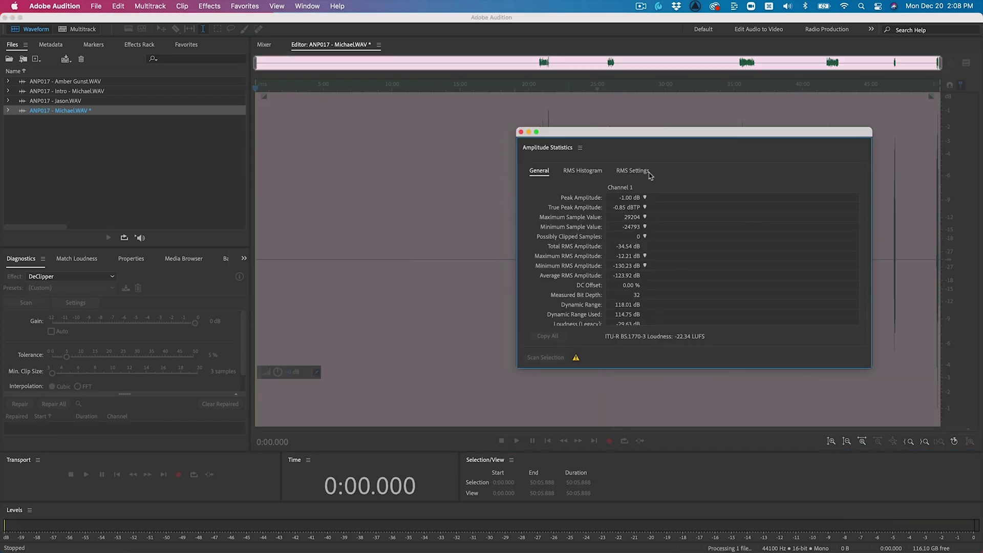
drag(649, 176, 670, 241)
click(508, 221)
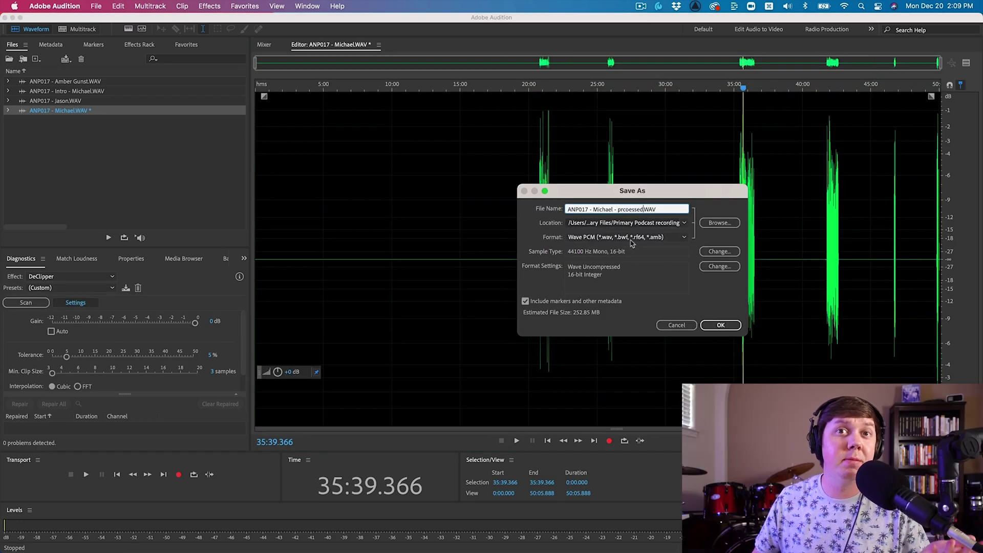
click(625, 210)
key(BackSpace)
key(BackSpace)
text(oc)
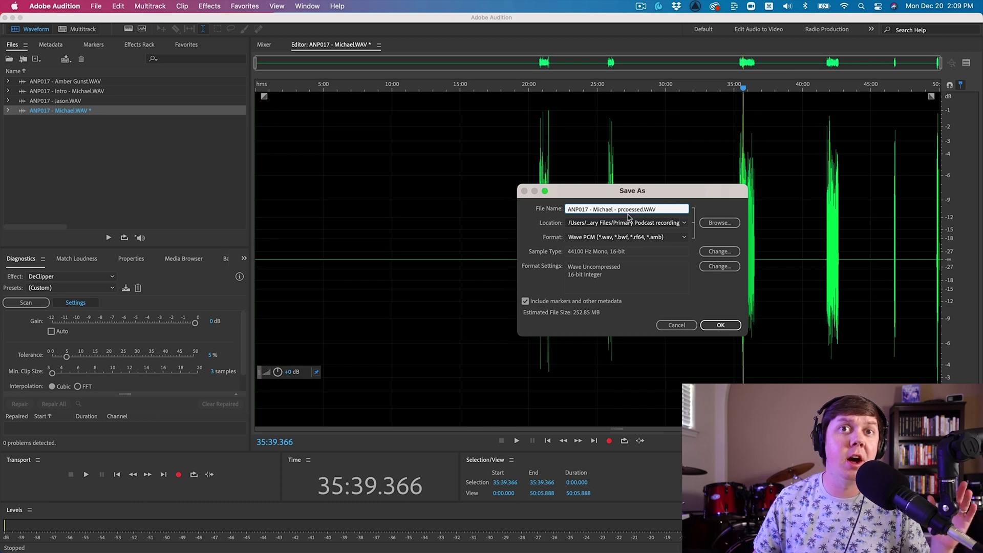
click(722, 325)
Normalize Jason.WAV, check its amplitude statistics and apply Dynamics to the whole file.
click(83, 103)
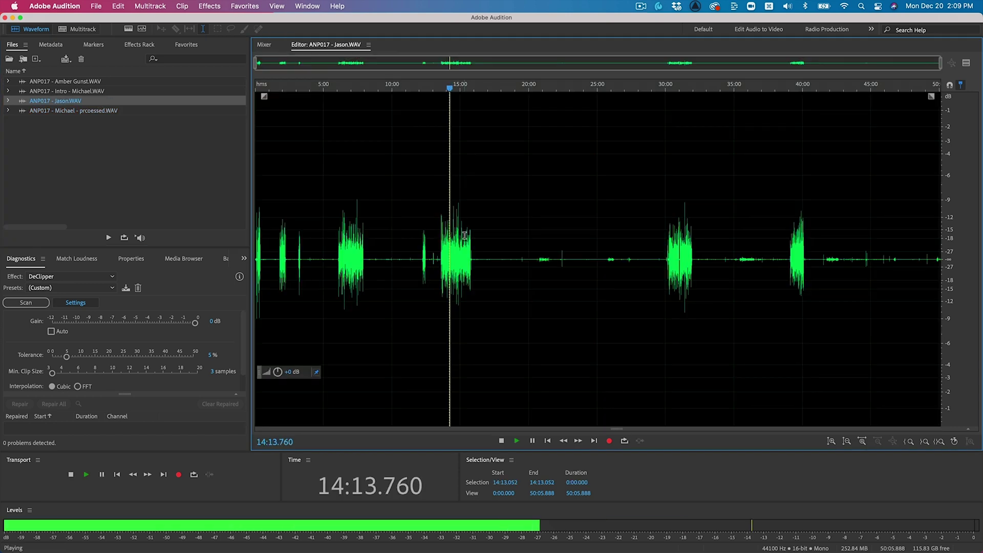
click(458, 239)
key(space)
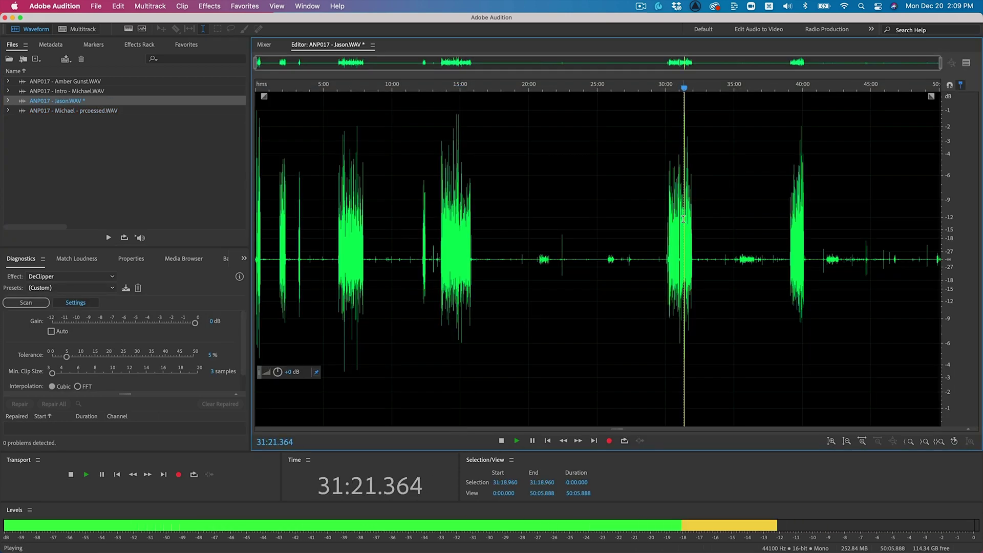
key(super+shift+n)
key(Return)
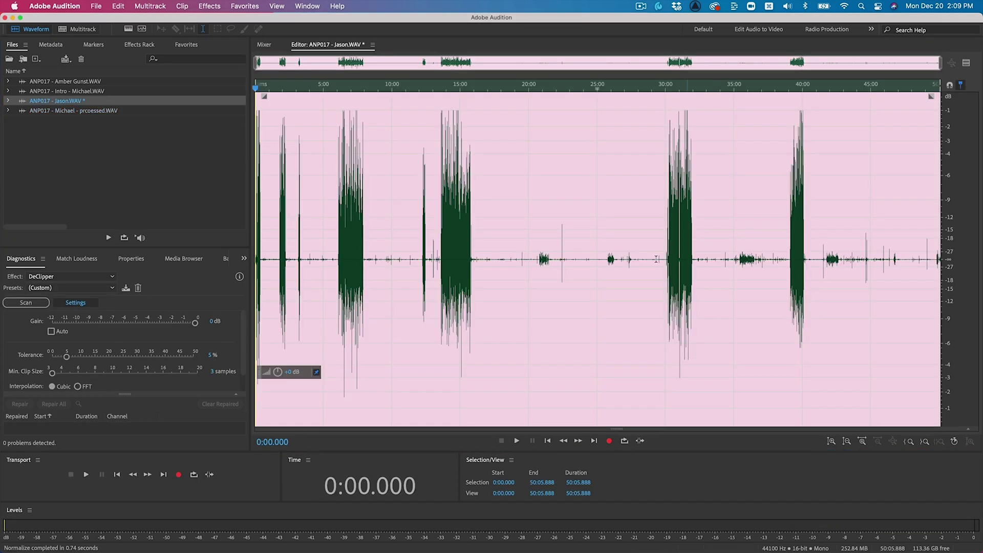
key(super+shift+n)
key(Return)
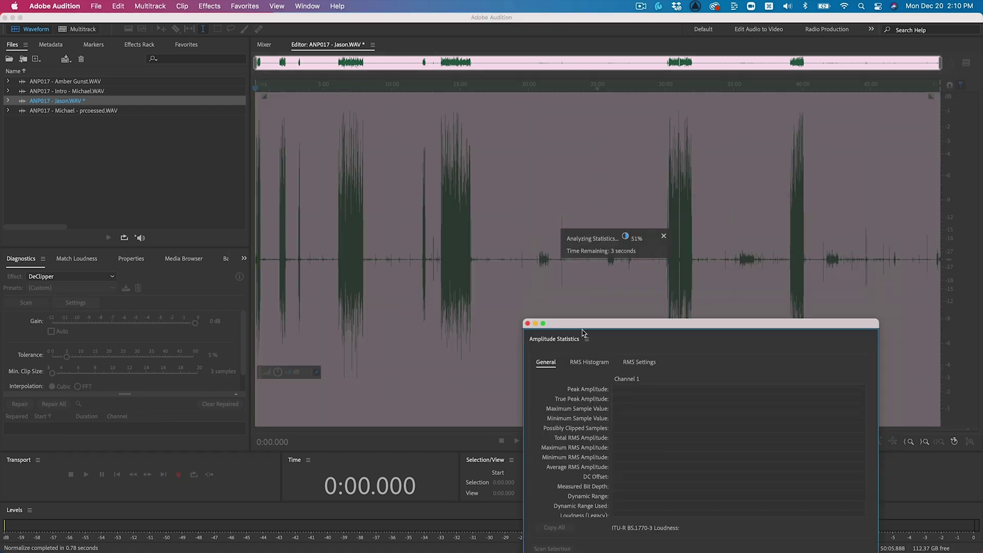
drag(582, 330, 565, 230)
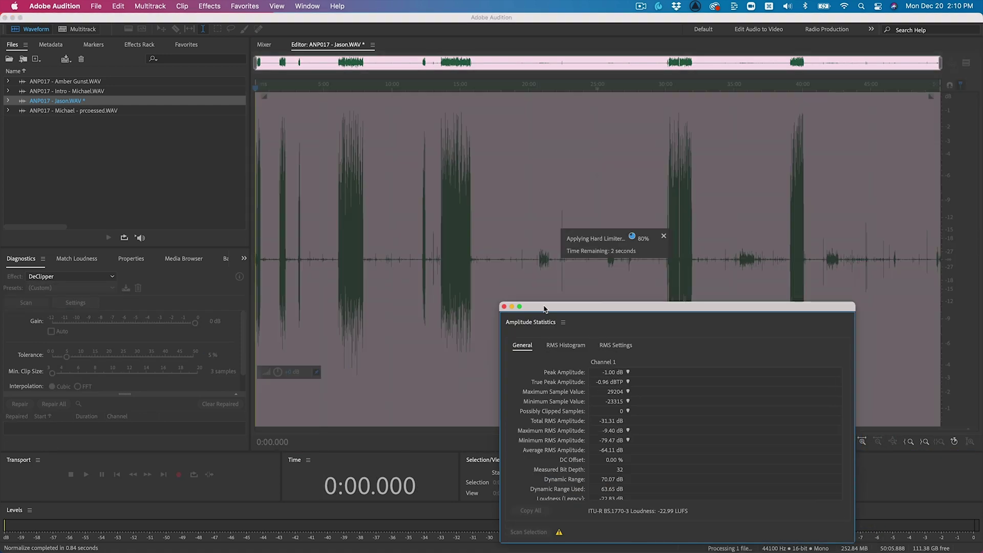
click(519, 283)
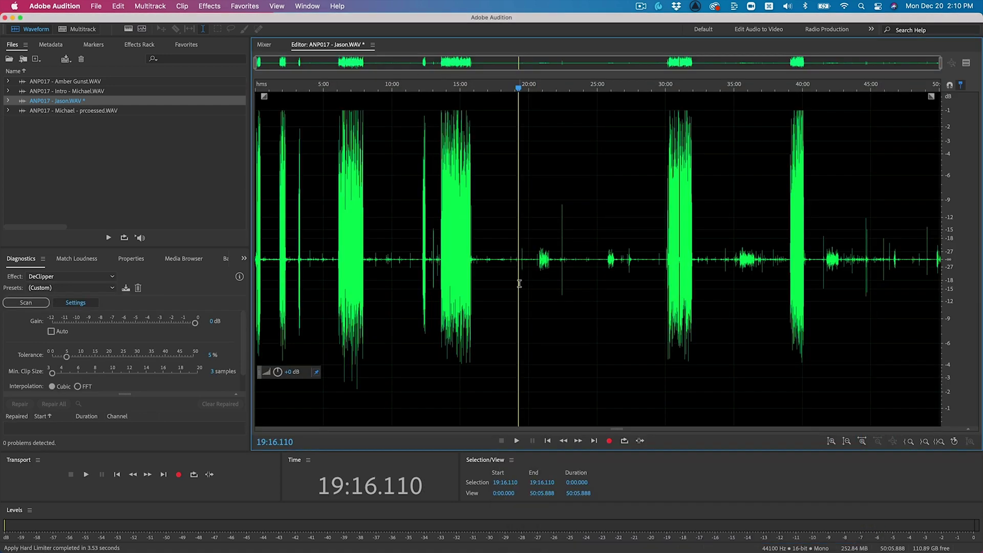
key(super+shift+d)
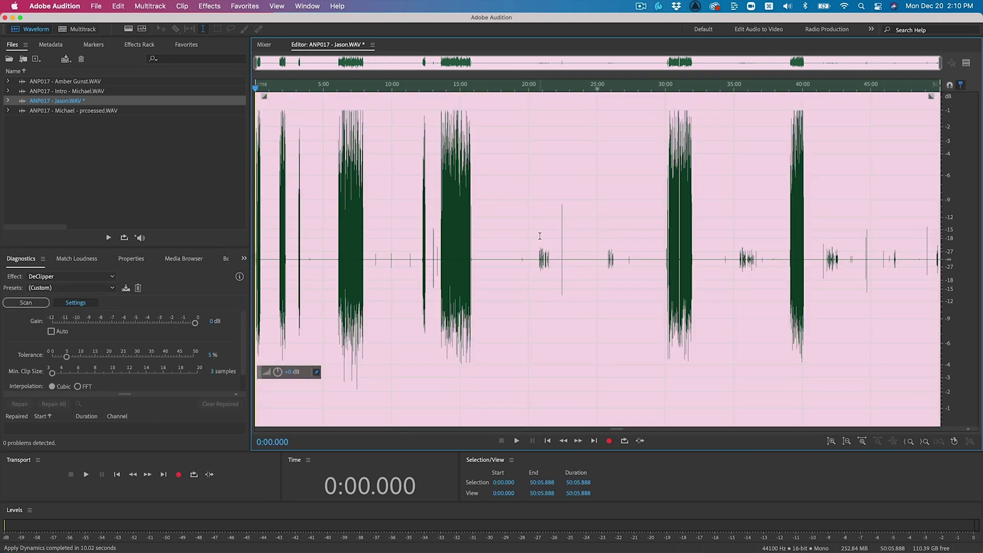
Silence Jason's noisy stretches, including 3:42–4:22 and 8:34–11:44, and save as 'ANP017 - Jason - processed.WAV'.
drag(505, 256, 636, 256)
key(super+shift+s)
drag(714, 256, 778, 256)
key(super+shift+s)
drag(816, 256, 941, 256)
key(super+shift+s)
drag(372, 256, 416, 256)
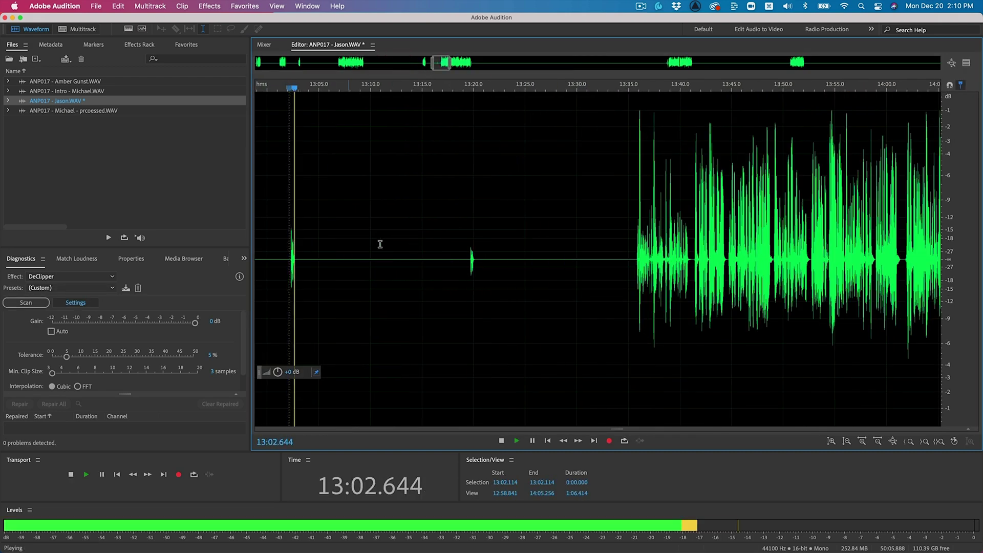
drag(306, 248, 314, 248)
key(super+shift+s)
key(Return)
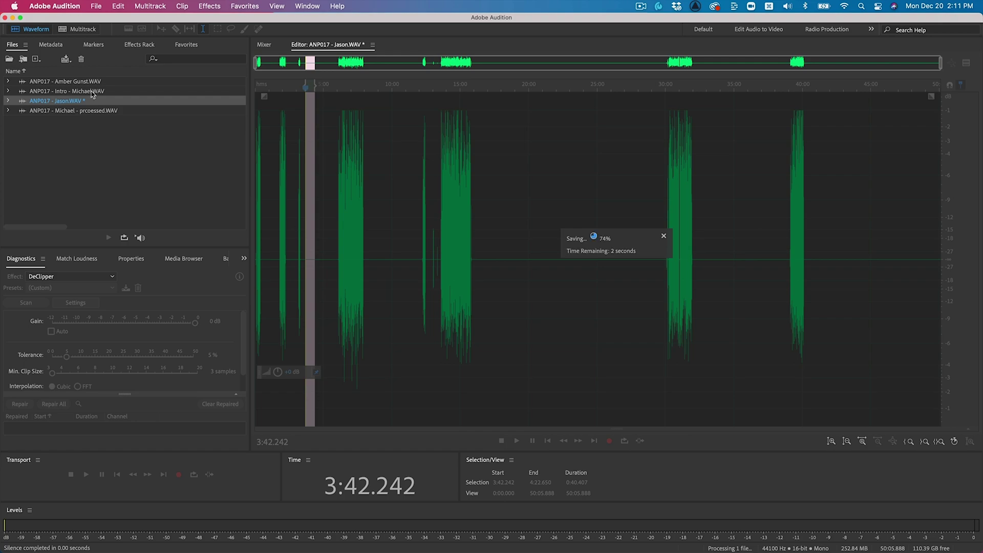
key(Up)
Normalize the intro WAV, apply Hard Limiter, check its statistics and adjust its overall gain.
key(super+shift+n)
key(super+shift+l)
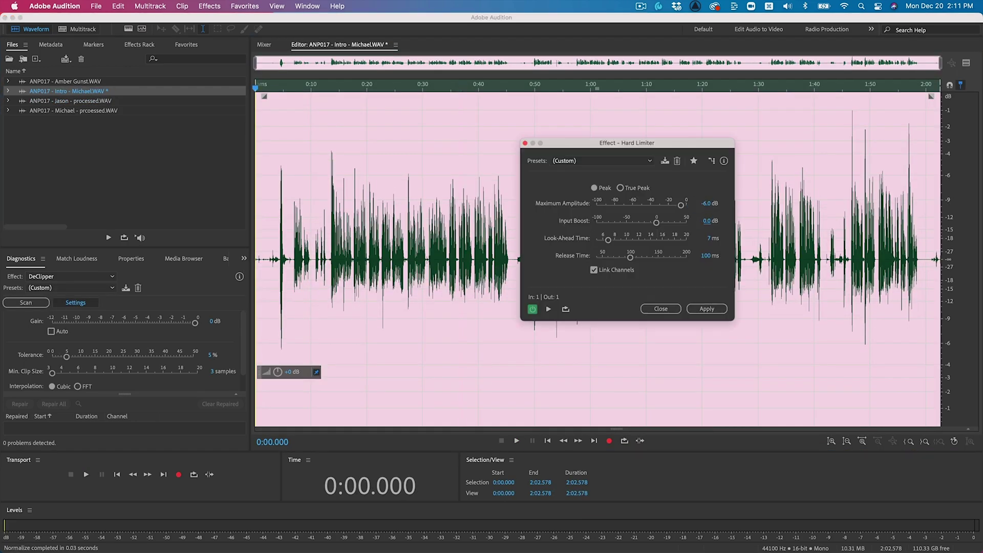
key(Return)
key(super+shift+a)
click(577, 230)
key(Escape)
click(630, 215)
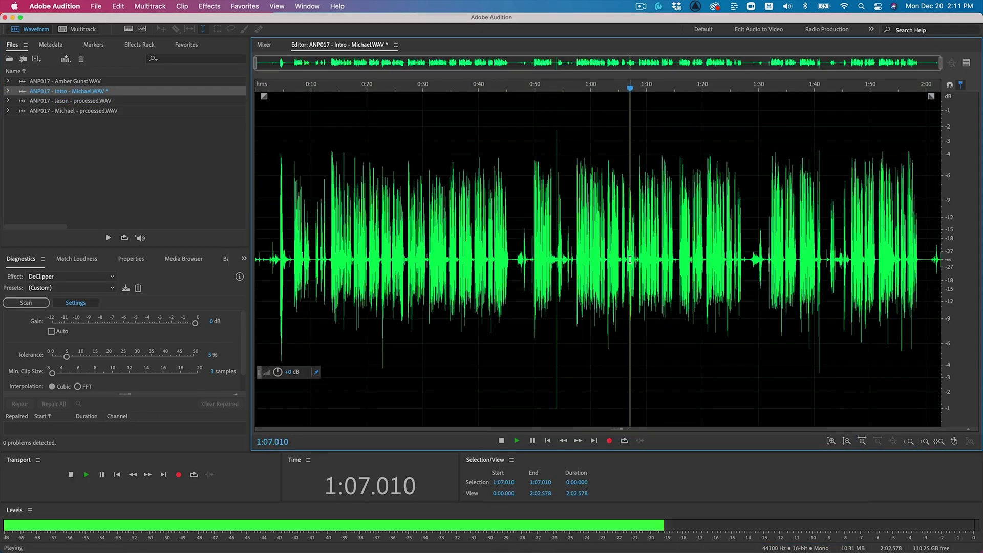
key(space)
key(space)
click(293, 372)
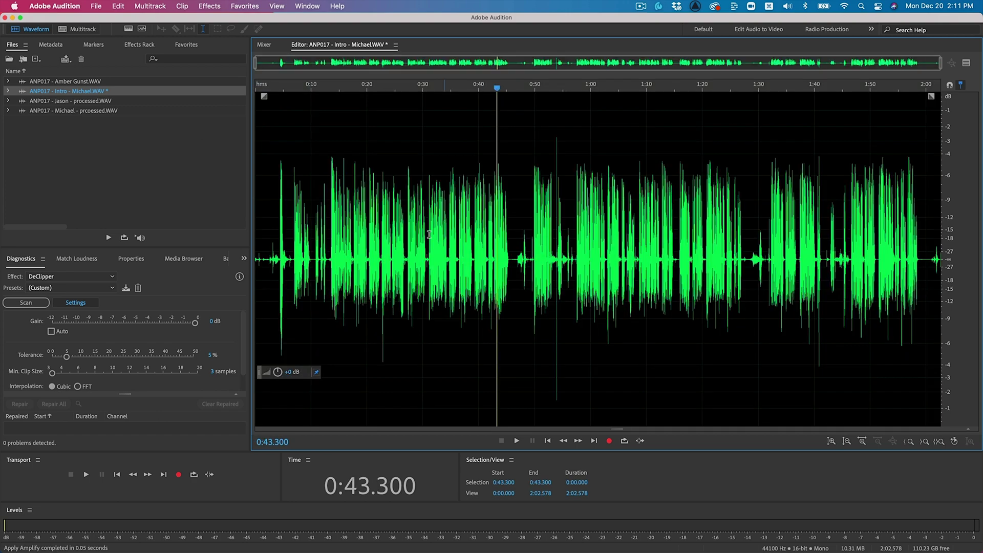
key(Up)
key(super+a)
key(super+shift+n)
key(super+shift+a)
drag(545, 307, 543, 289)
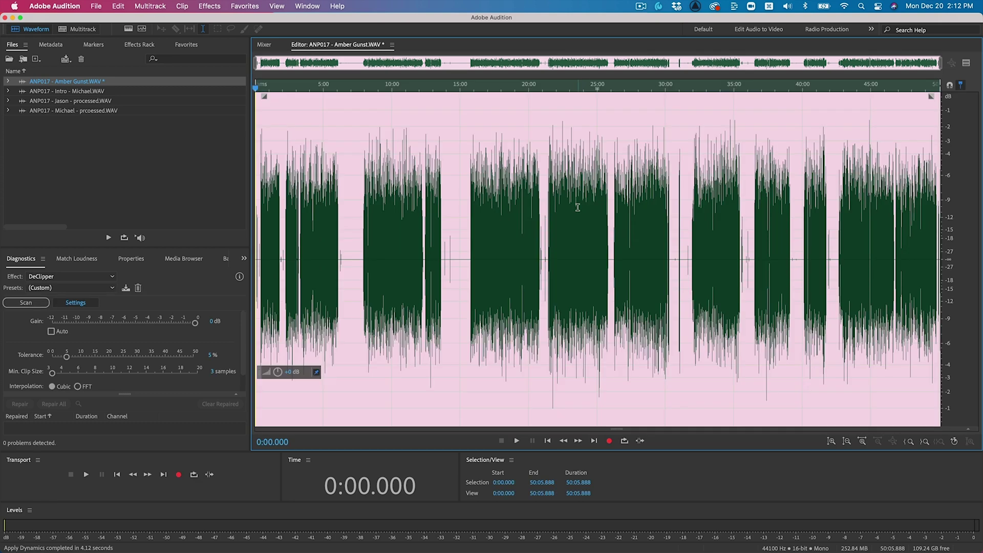
click(577, 207)
key(super+shift+s)
text(- processed)
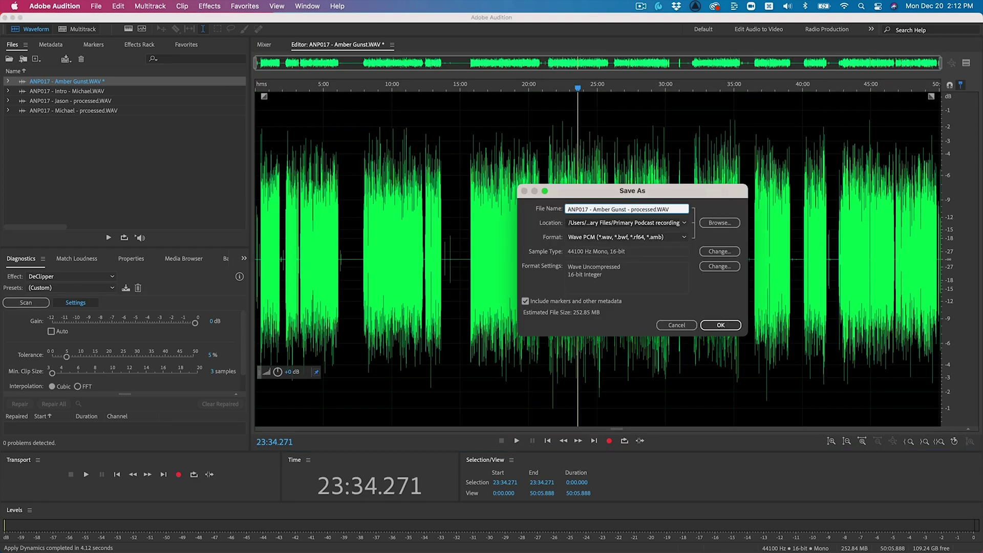
key(Return)
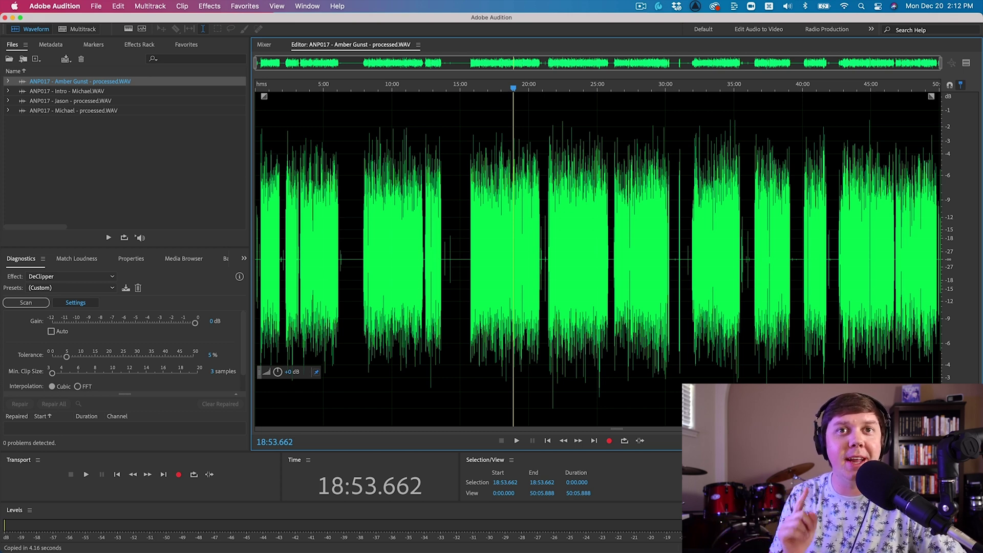
Create the 'ANP017 - YouTube' multitrack session (44100 Hz, stereo) inside the ANP017 folder.
click(72, 38)
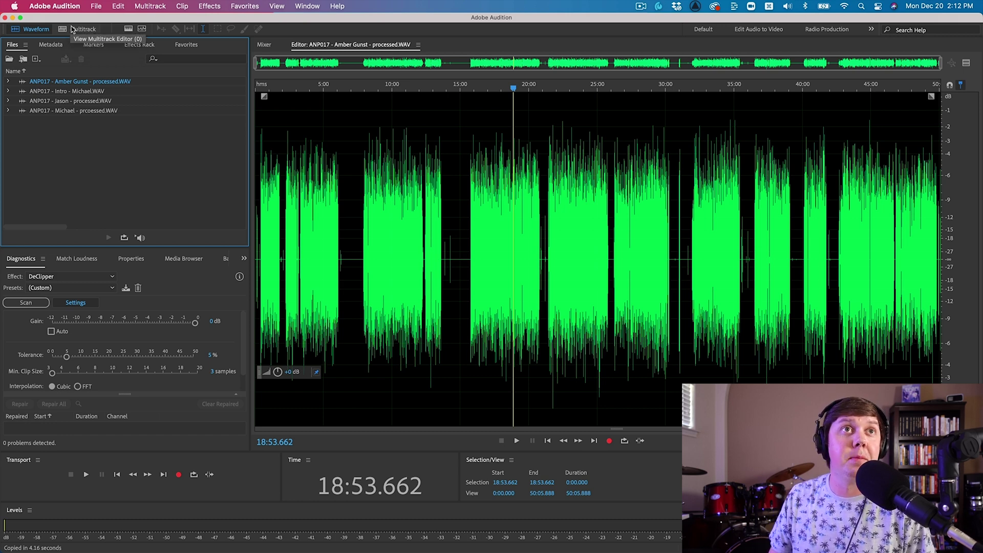
click(73, 29)
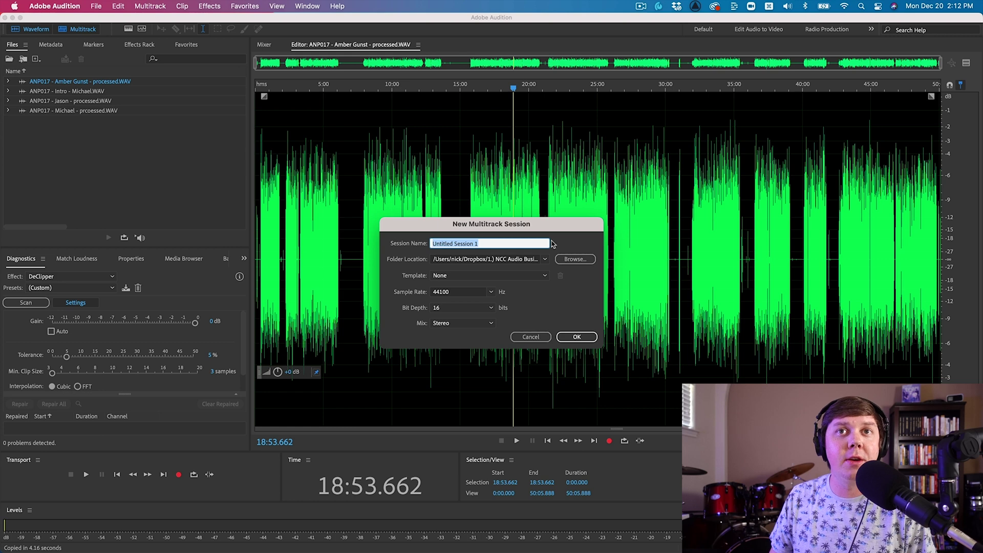
drag(516, 225, 638, 214)
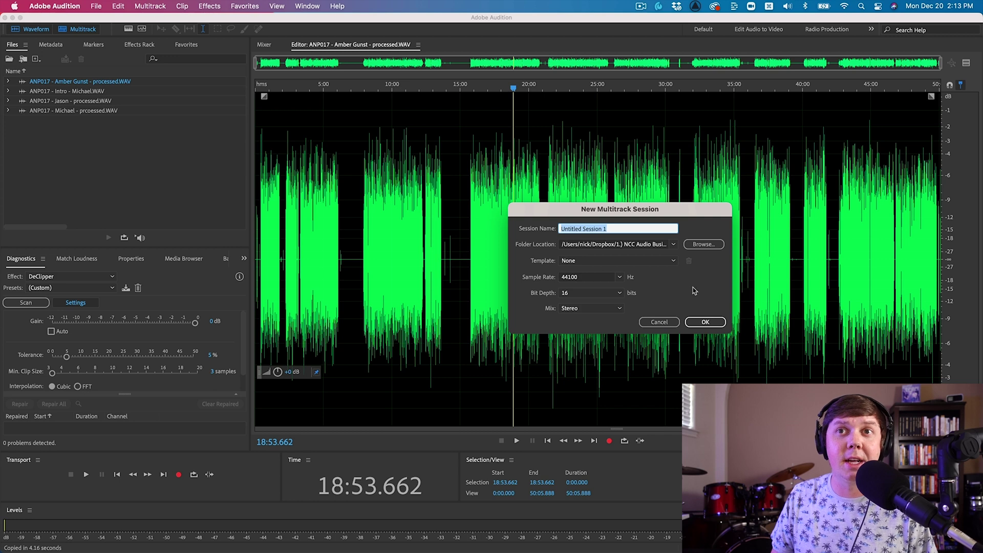
text(ANP017 - )
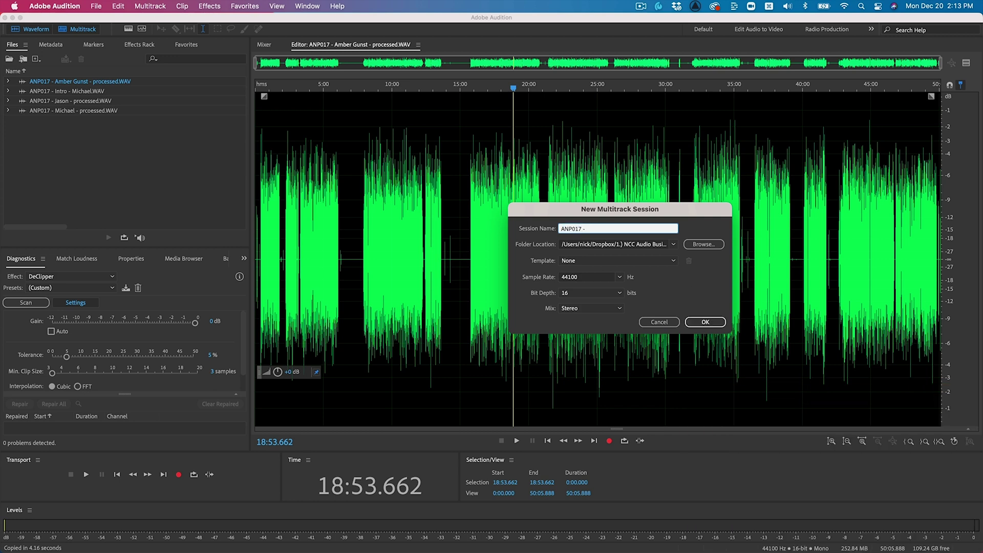
text(YouTube)
click(704, 245)
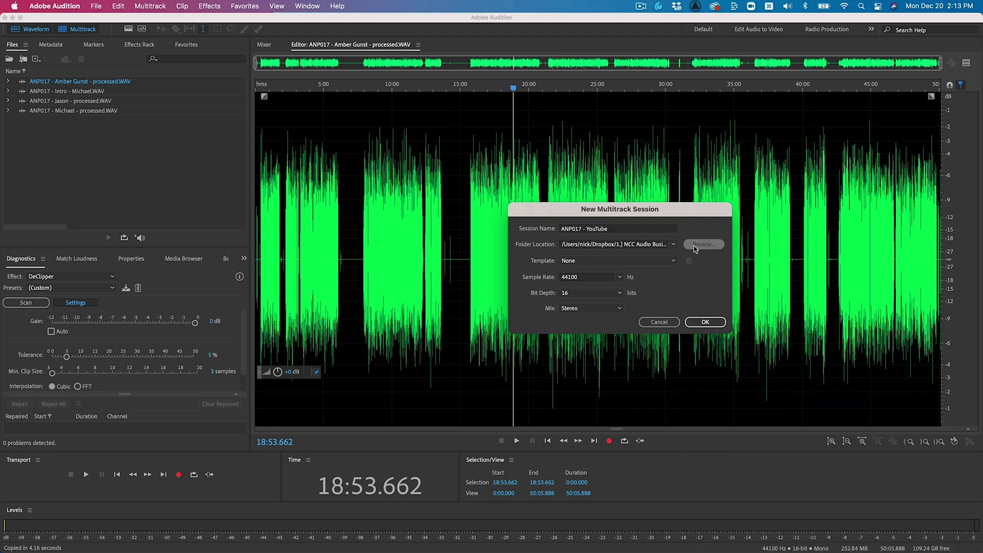
click(737, 207)
click(954, 537)
click(705, 324)
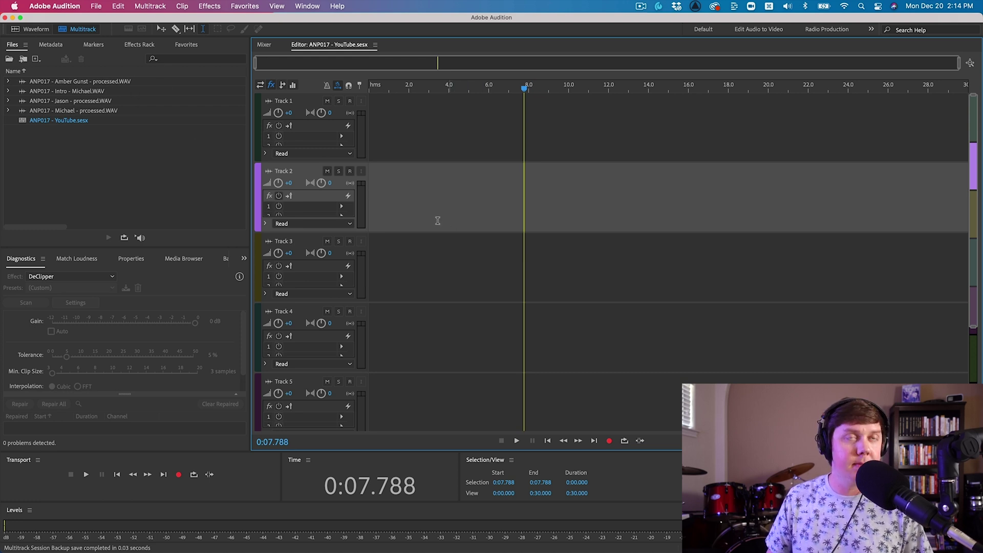
Select the four processed ANP017 WAVs in the Files panel and drop them onto Tracks 1–4.
click(128, 81)
shift+click(112, 111)
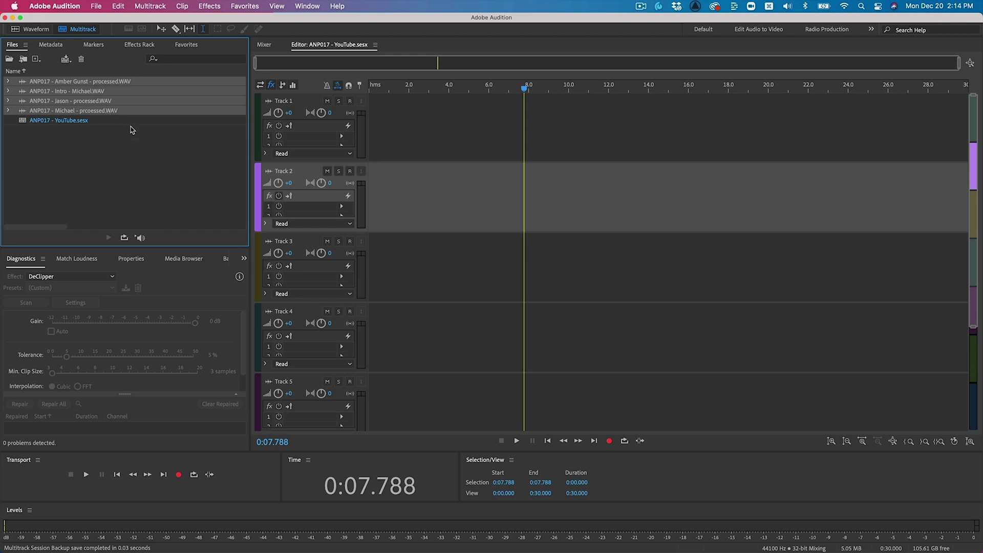
drag(103, 110, 407, 143)
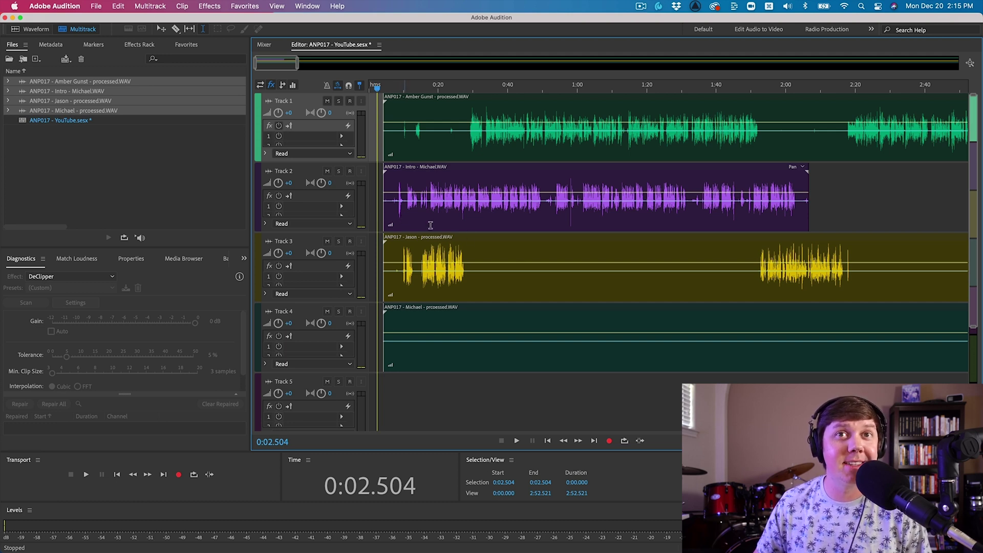
Adjust the Jason clip's start to where speech begins and check the alignment by playback.
scroll(551, 242, down, 3)
scroll(551, 241, down, 3)
drag(569, 148, 456, 333)
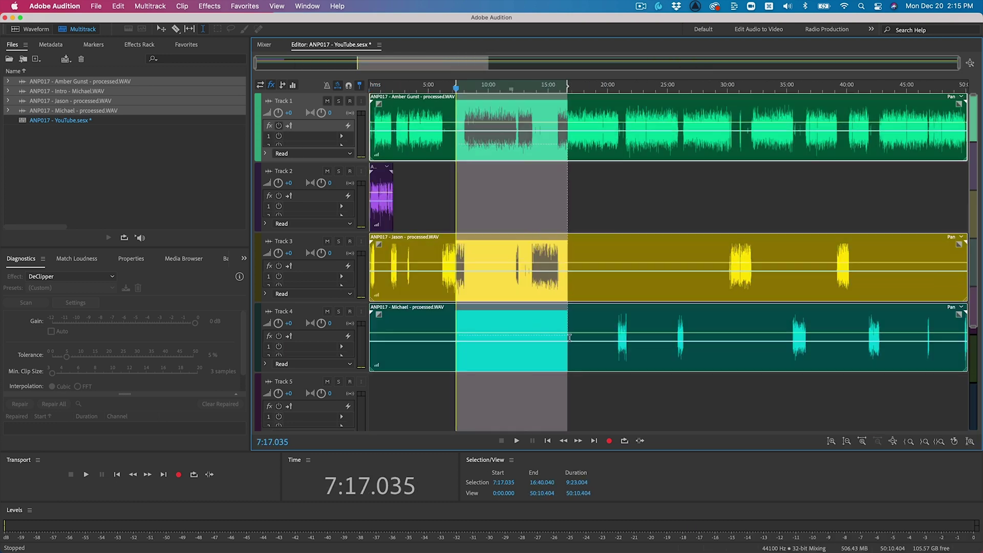
scroll(648, 327, up, 5)
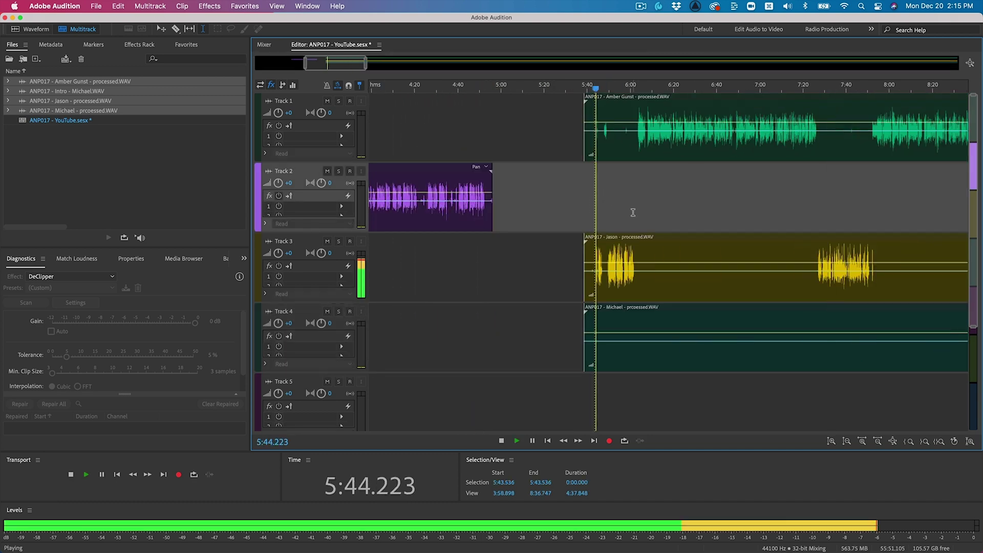
drag(541, 136, 633, 128)
drag(554, 266, 611, 274)
scroll(517, 360, down, 1)
click(570, 271)
key(space)
scroll(610, 274, up, 3)
scroll(666, 204, down, 4)
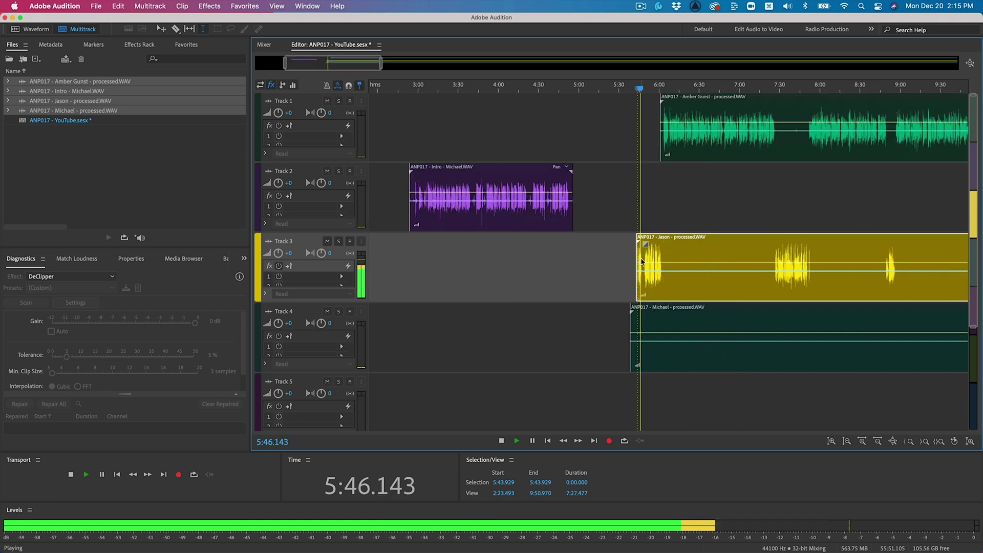
click(711, 145)
scroll(713, 146, up, 3)
key(space)
scroll(614, 153, down, 6)
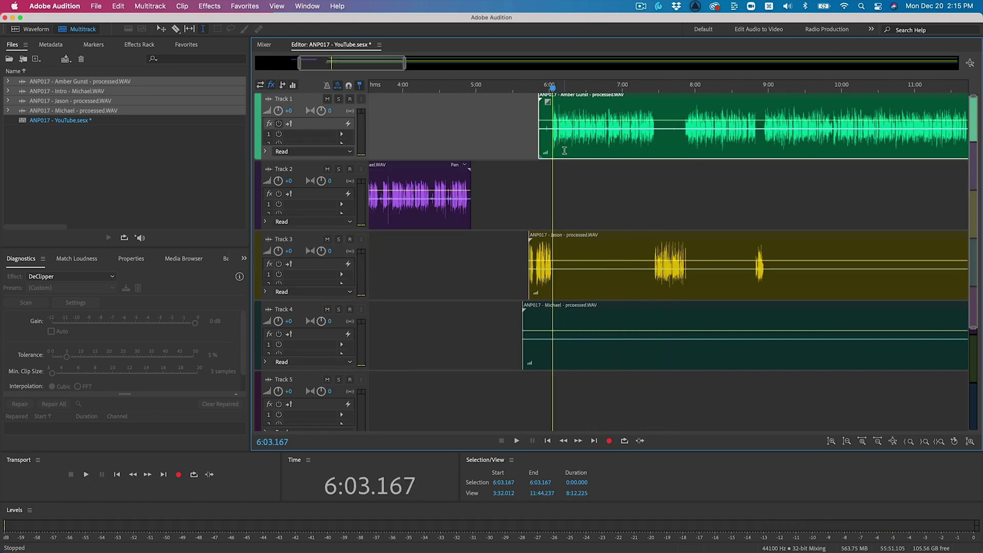
drag(553, 128, 581, 149)
key(super+z)
scroll(575, 129, up, 3)
scroll(581, 149, up, 3)
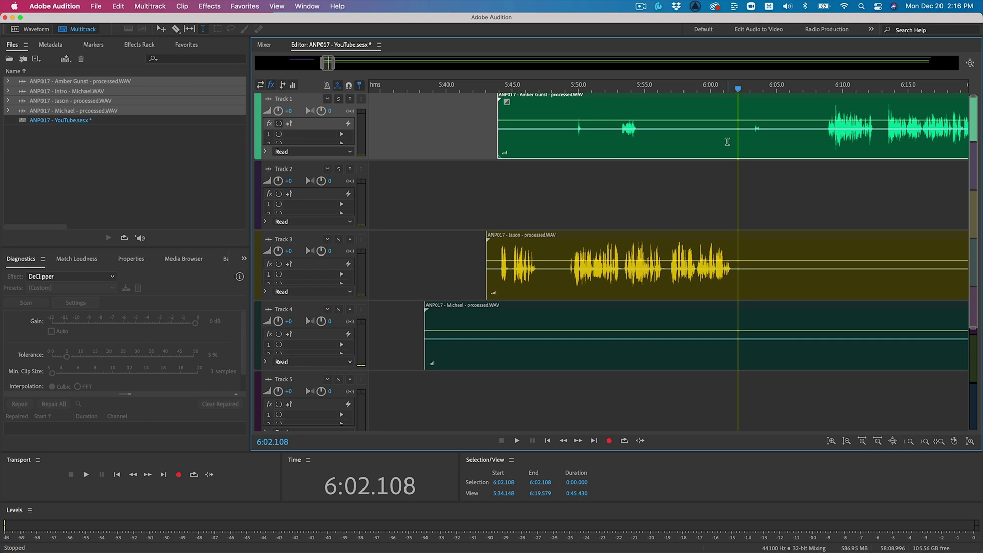
drag(727, 142, 669, 151)
key(space)
scroll(615, 138, up, 3)
scroll(558, 136, down, 5)
key(space)
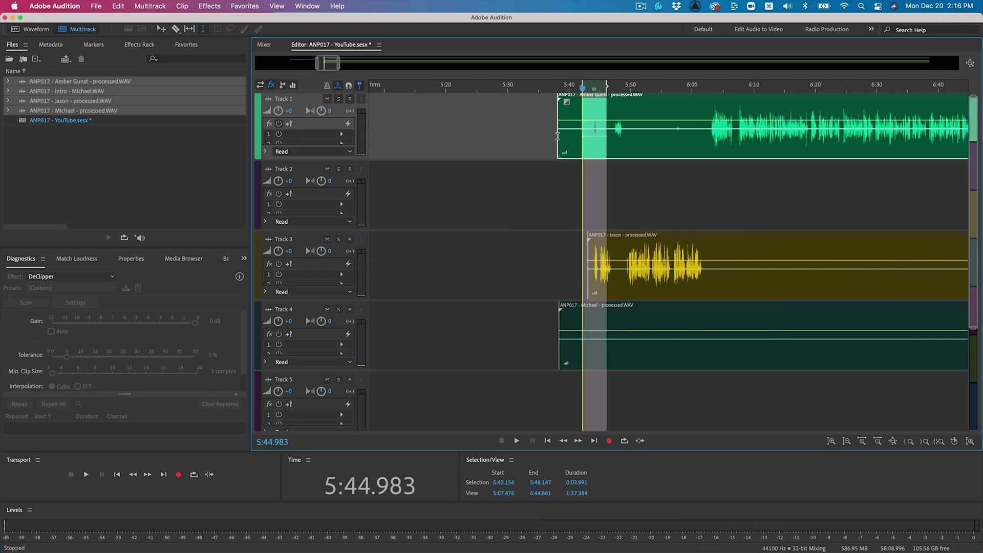
scroll(905, 341, down, 10)
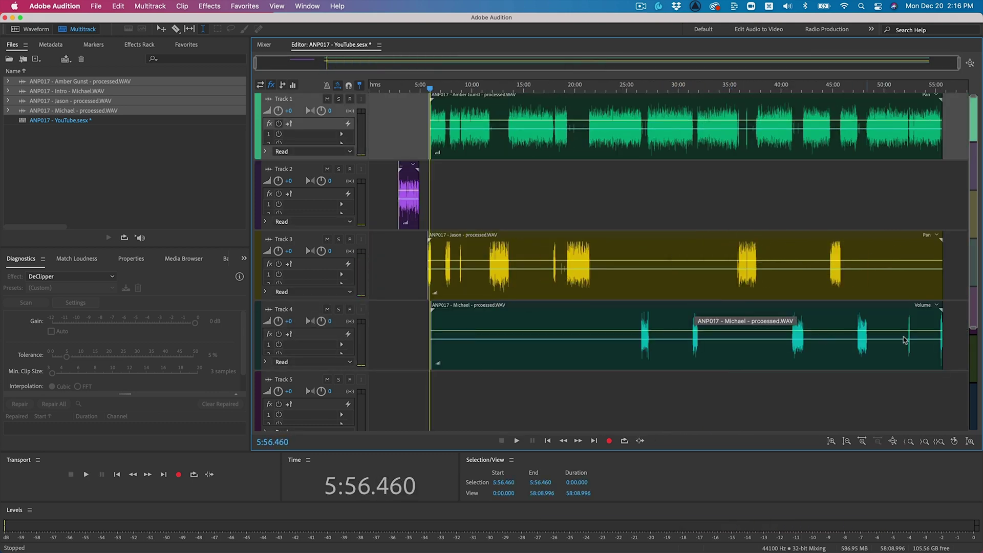
scroll(742, 327, up, 5)
Verify sync by playing from 40:53 and the intro-to-conversation transition near 5:20.
click(589, 333)
key(space)
scroll(569, 337, up, 3)
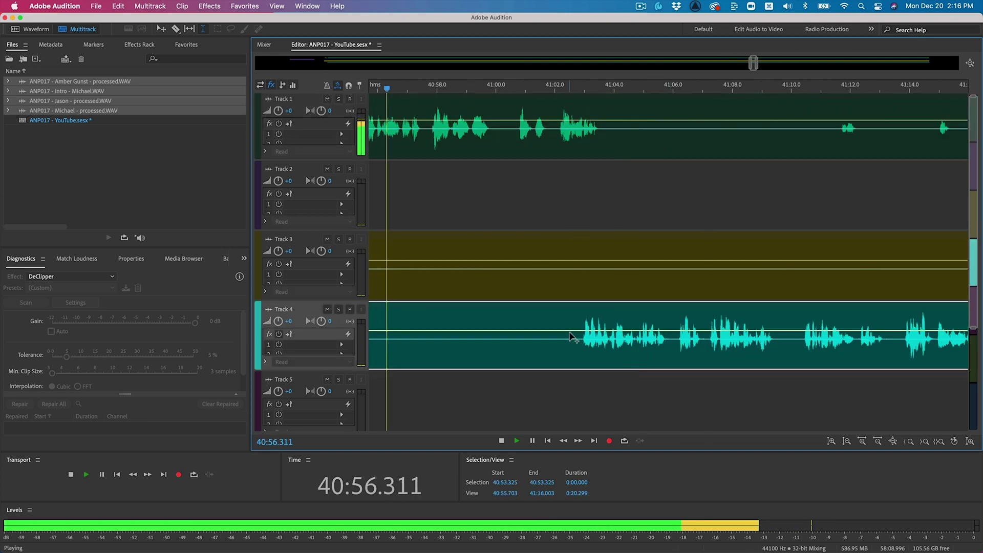
click(593, 215)
scroll(593, 215, down, 10)
key(space)
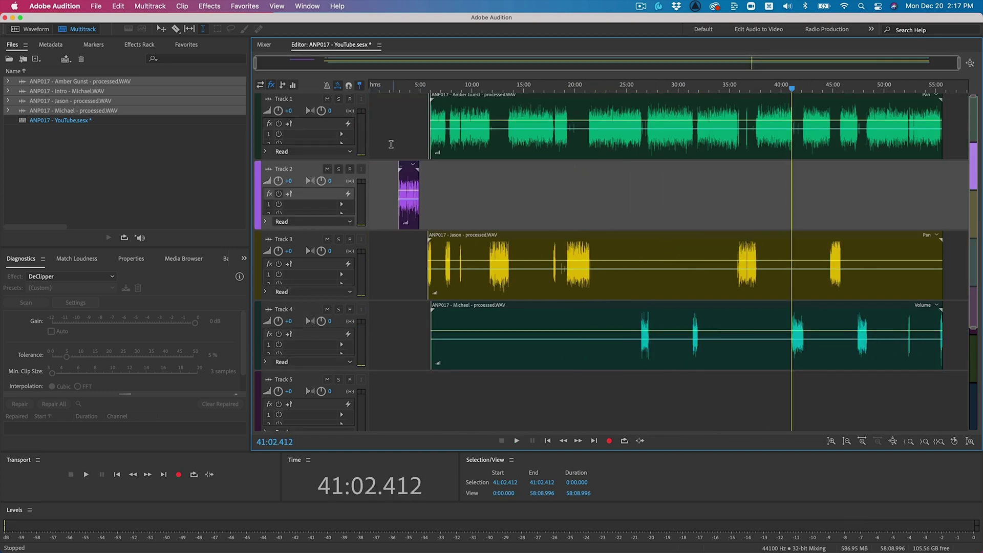
scroll(391, 143, up, 6)
click(561, 138)
key(space)
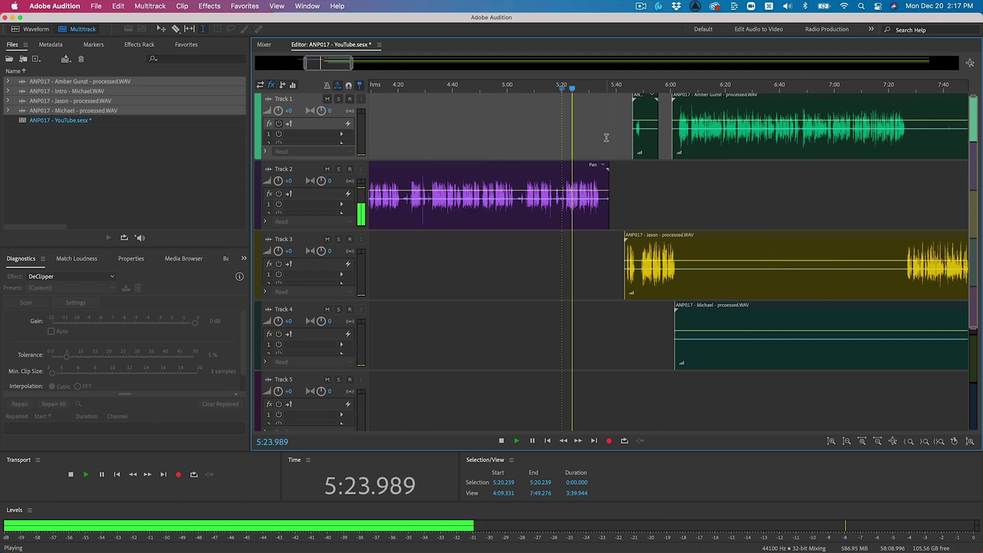
key(space)
scroll(606, 137, down, 6)
click(423, 139)
click(383, 139)
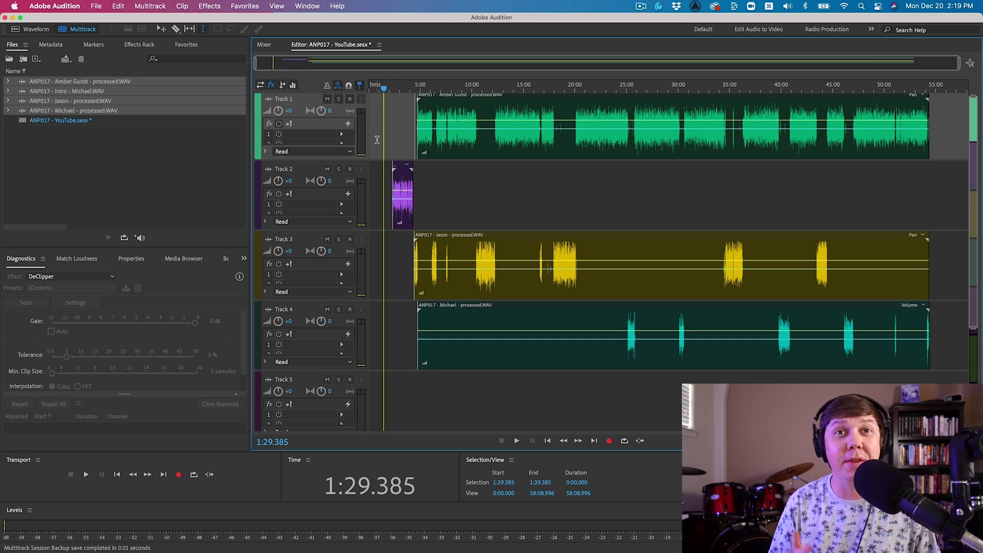
Save the YouTube multitrack session and close its .sesx file from the Files panel.
key(super+s)
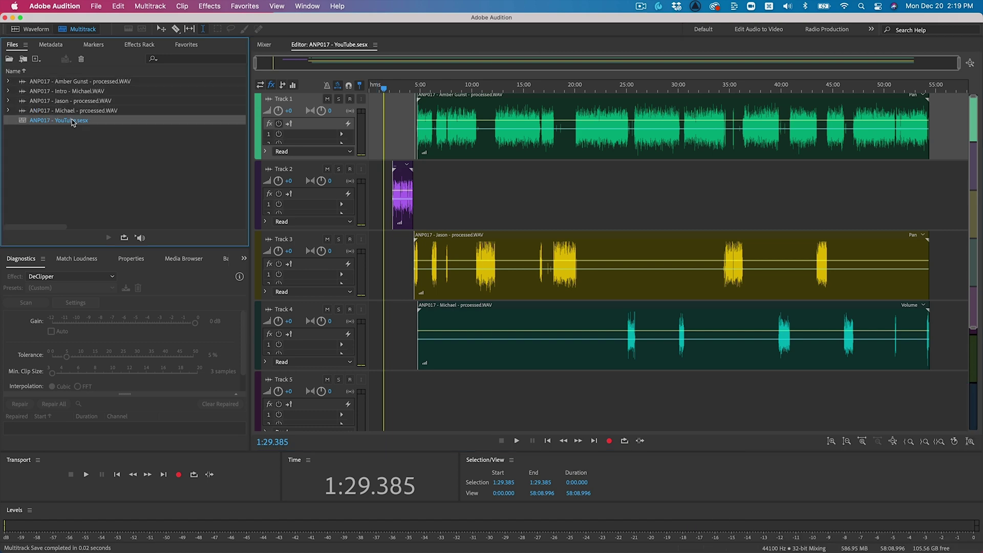
right_click(73, 121)
click(114, 175)
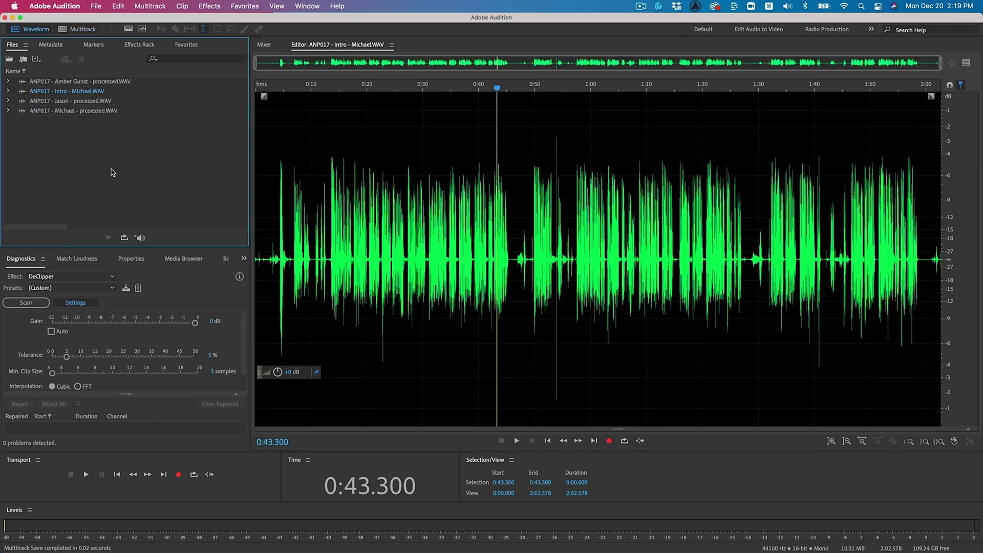
Create multitrack session ANP017 in the ANP017 folder using the Austin Next Podcast template.
click(78, 29)
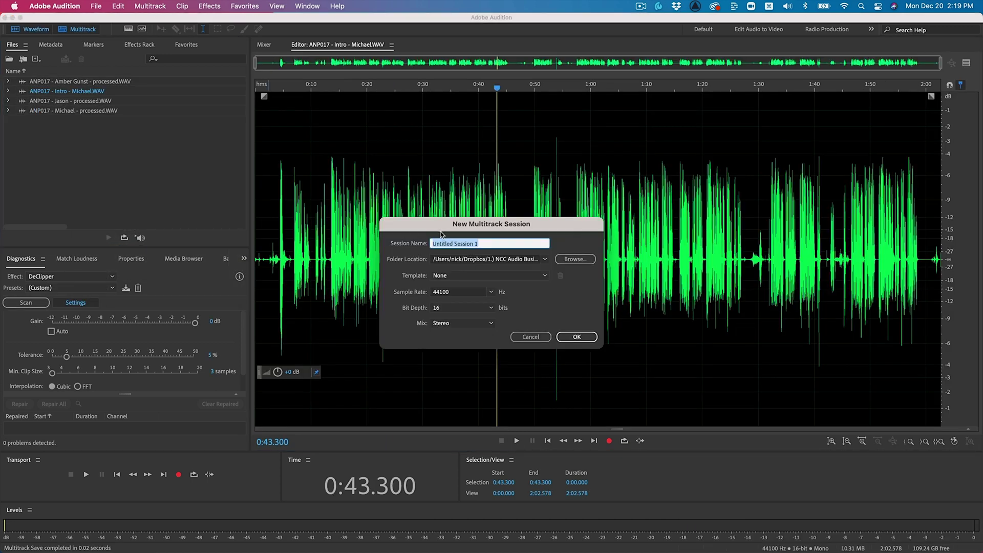
drag(436, 229, 544, 217)
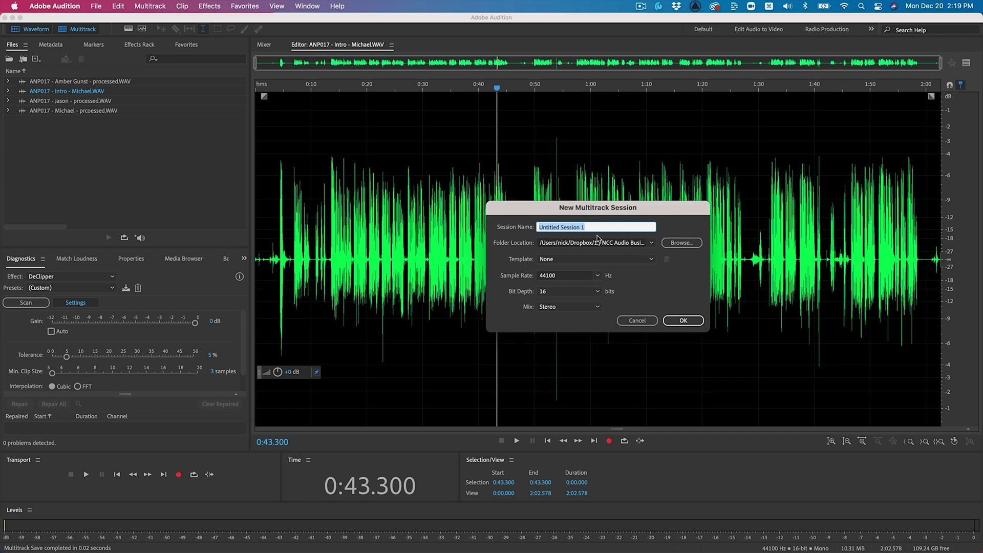
text(ANP017)
click(669, 246)
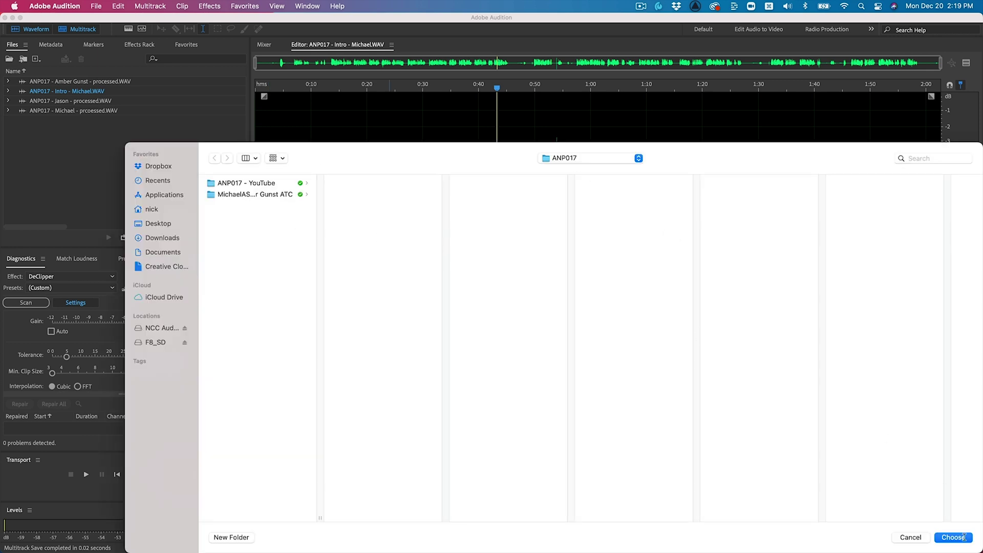
click(964, 537)
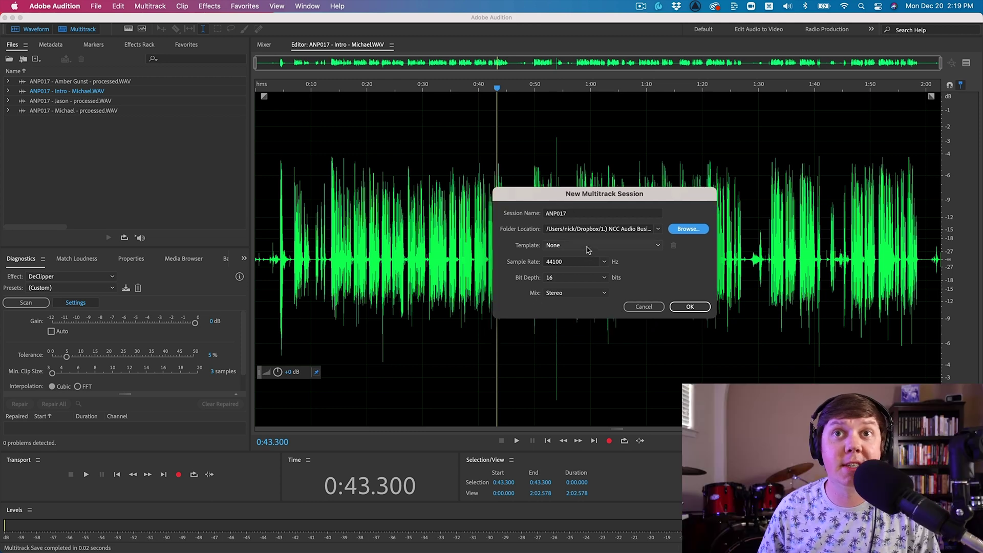
click(588, 245)
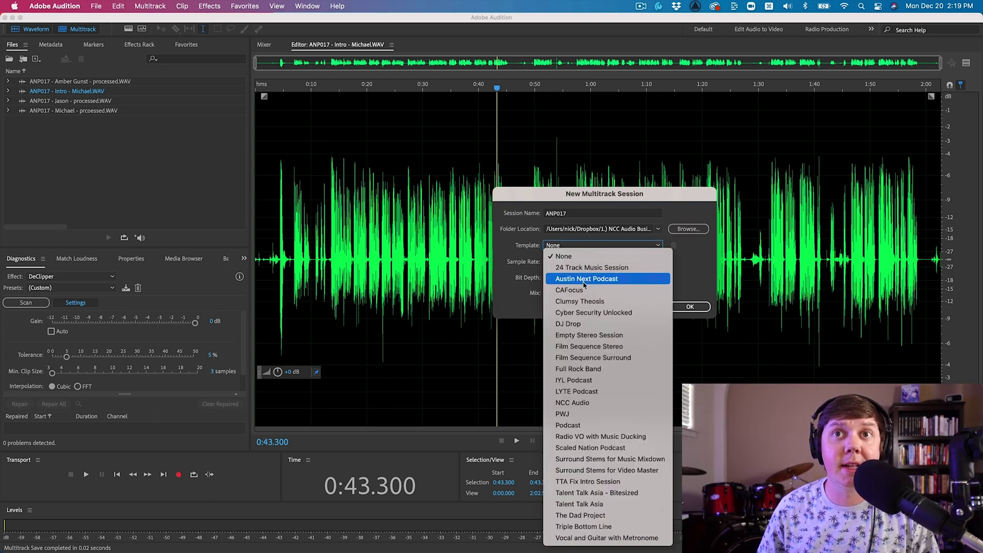
click(585, 280)
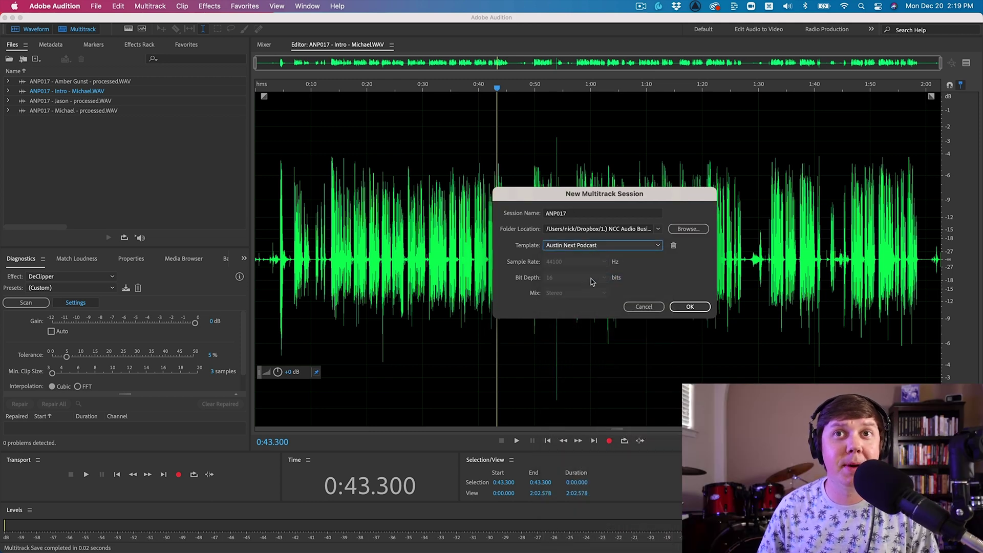
click(688, 307)
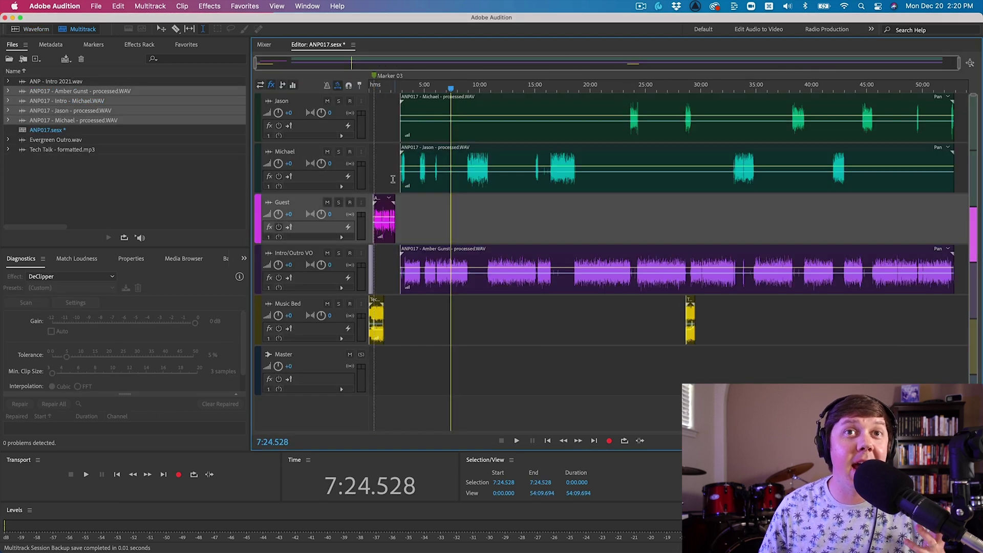